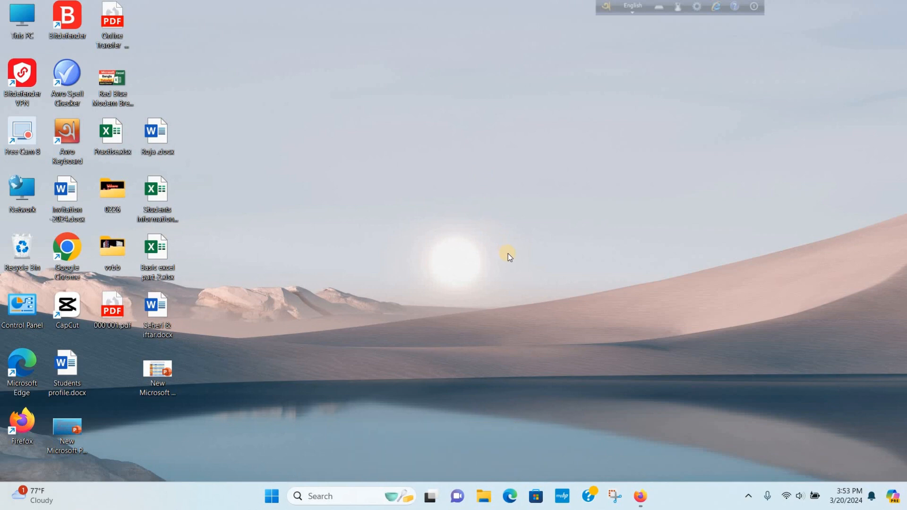
# Step: Open Firefox, search Google for canva, and open the Canva website from the results
pyautogui.click(643, 498)
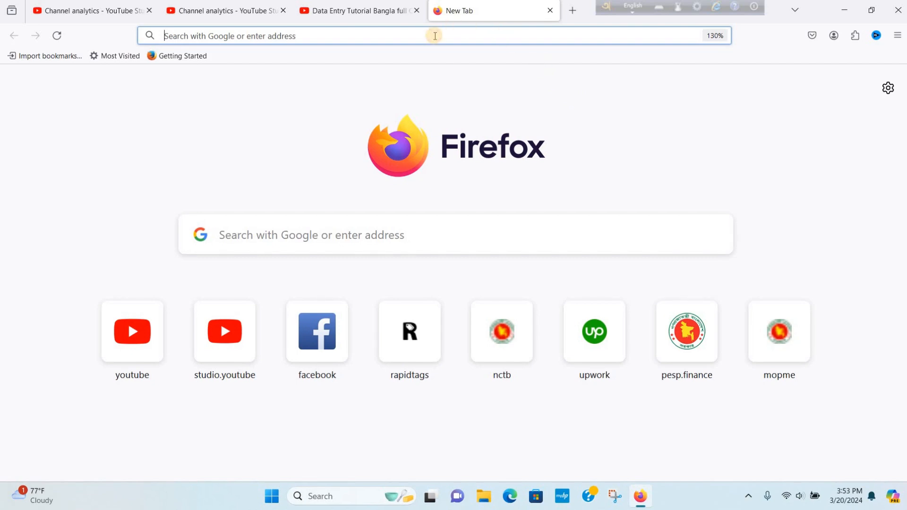
pyautogui.click(435, 36)
pyautogui.write('canva.com/')
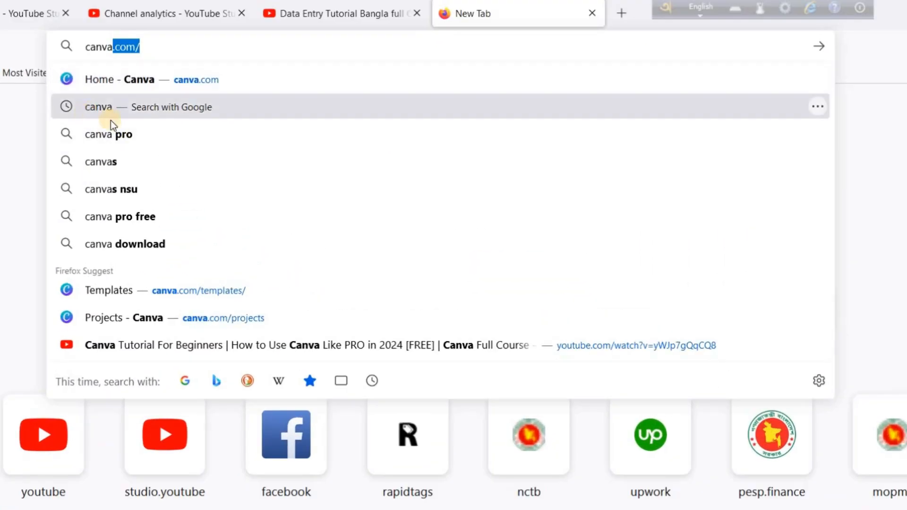
pyautogui.click(111, 118)
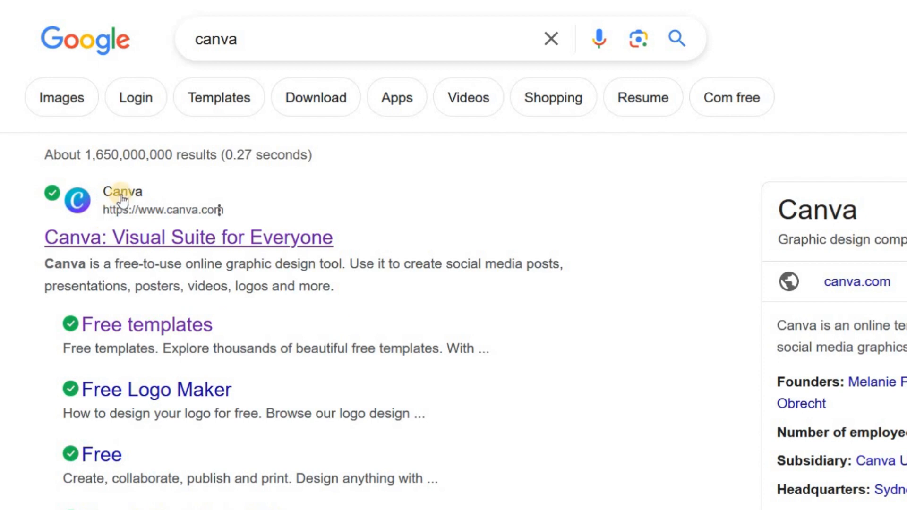
pyautogui.click(84, 208)
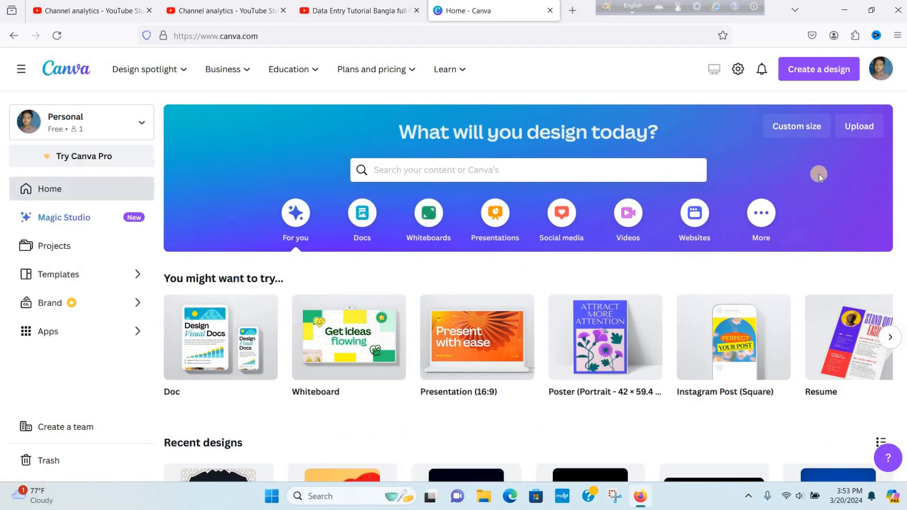
# Step: Look through the suggested design types and the recent designs on the Canva home page
pyautogui.scroll(-3, 820, 176)
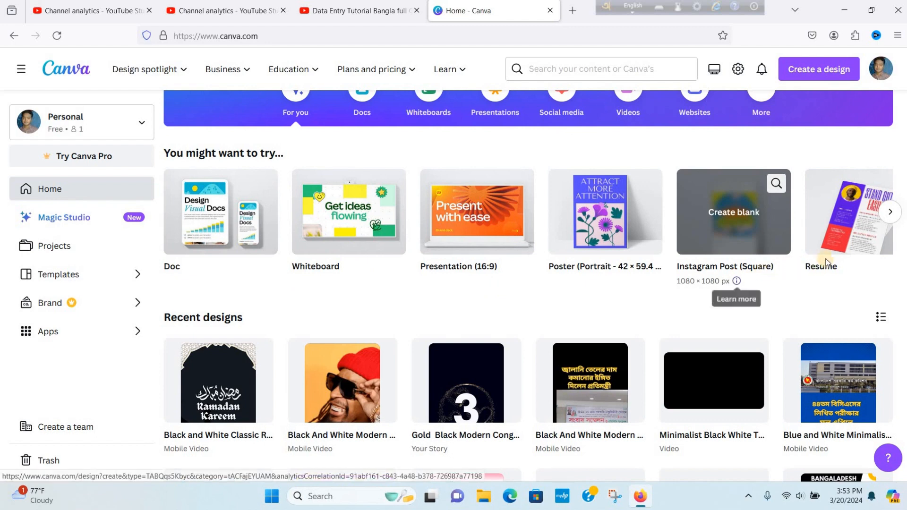
pyautogui.click(892, 213)
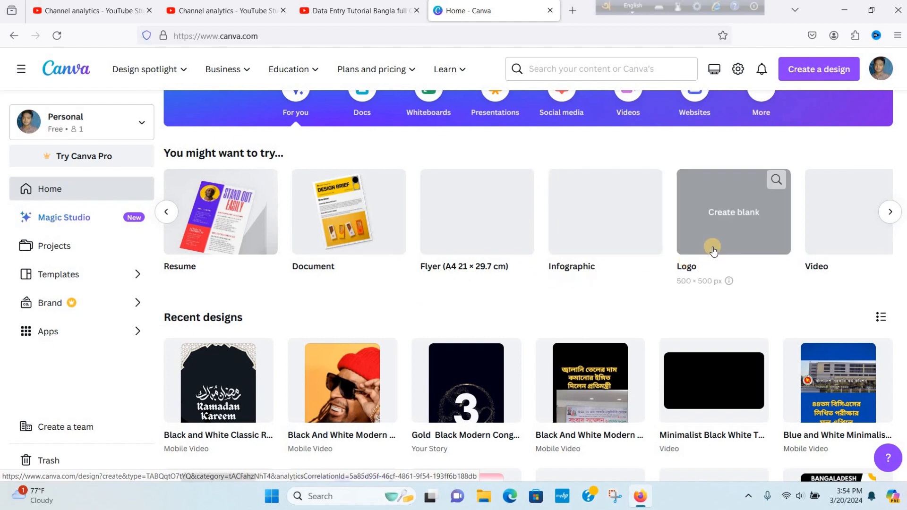
pyautogui.click(890, 211)
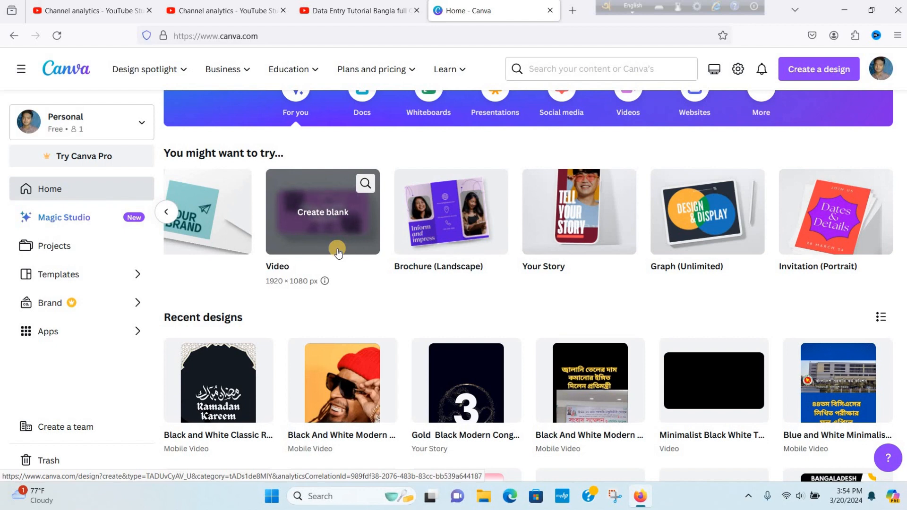
pyautogui.scroll(-3, 338, 252)
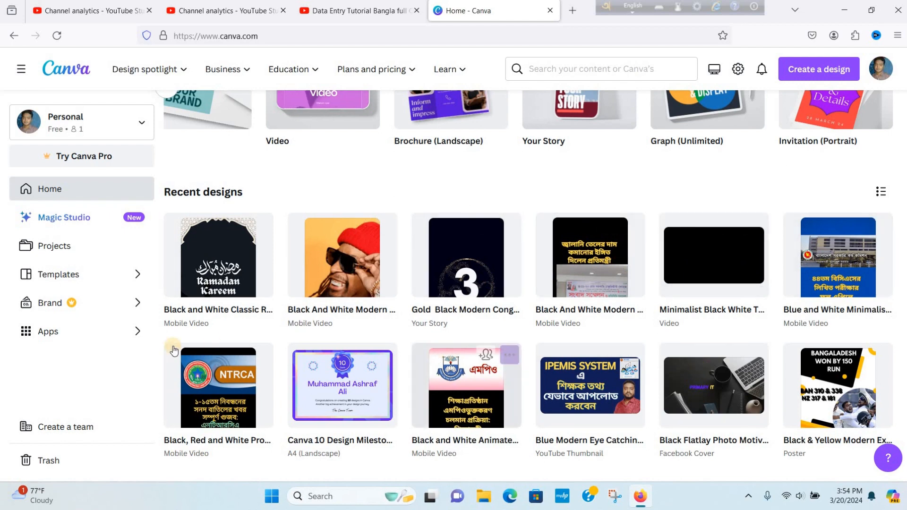
pyautogui.scroll(-2, 407, 314)
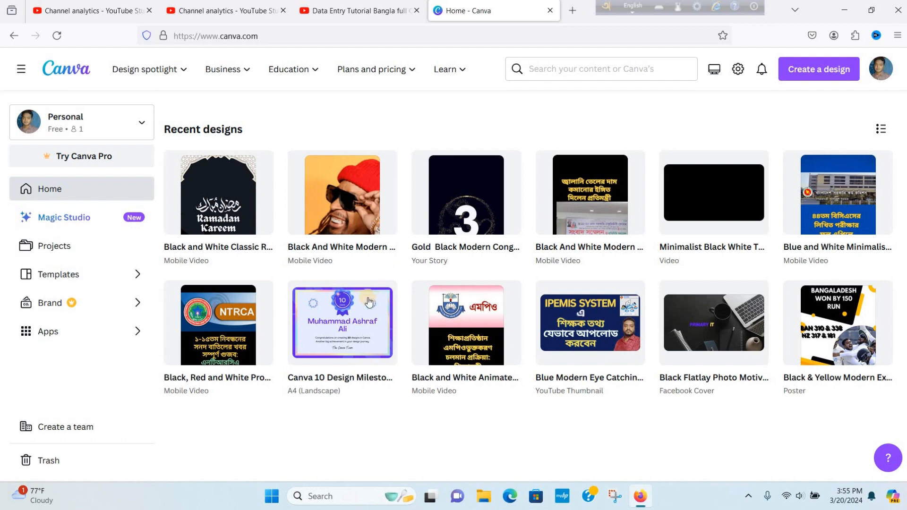
pyautogui.moveTo(370, 301)
pyautogui.moveTo(484, 194)
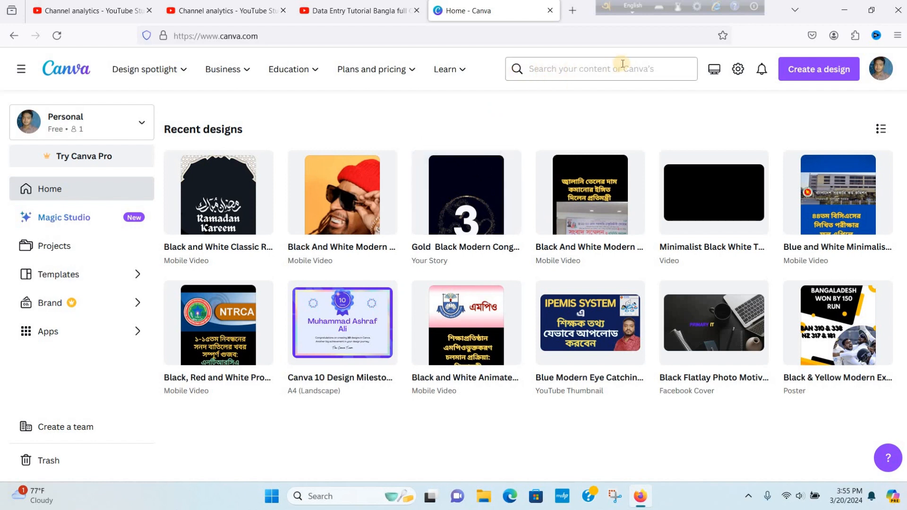
# Step: Search Canva for "ramadan" and look through the styles and formats of the matching templates
pyautogui.click(556, 68)
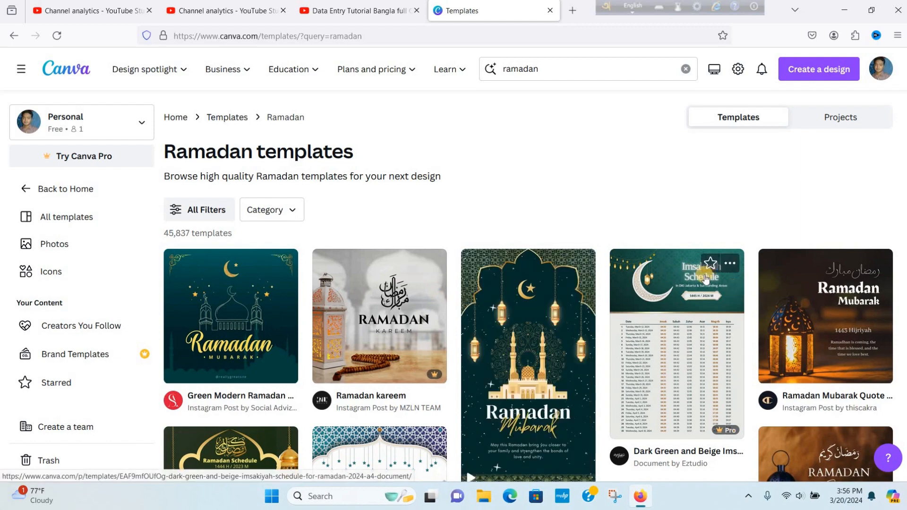
pyautogui.scroll(-4, 705, 278)
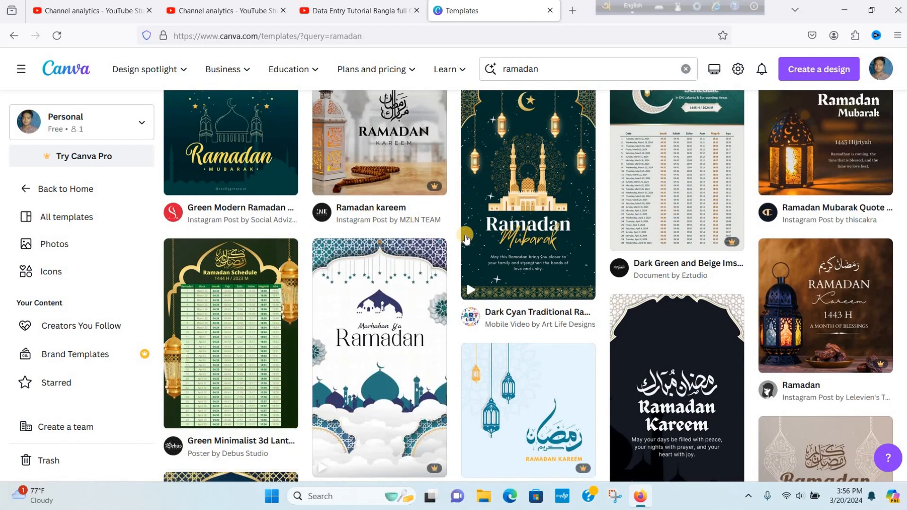
pyautogui.scroll(3, 283, 241)
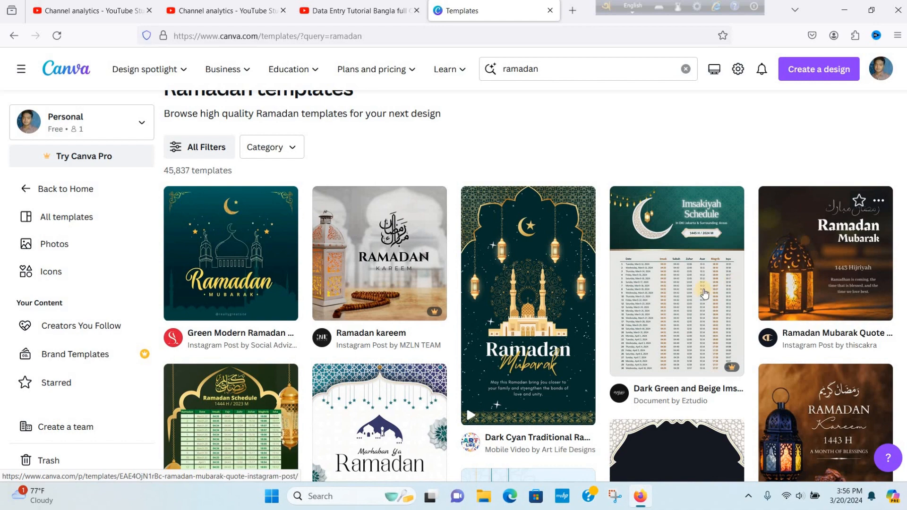
pyautogui.scroll(-2, 668, 314)
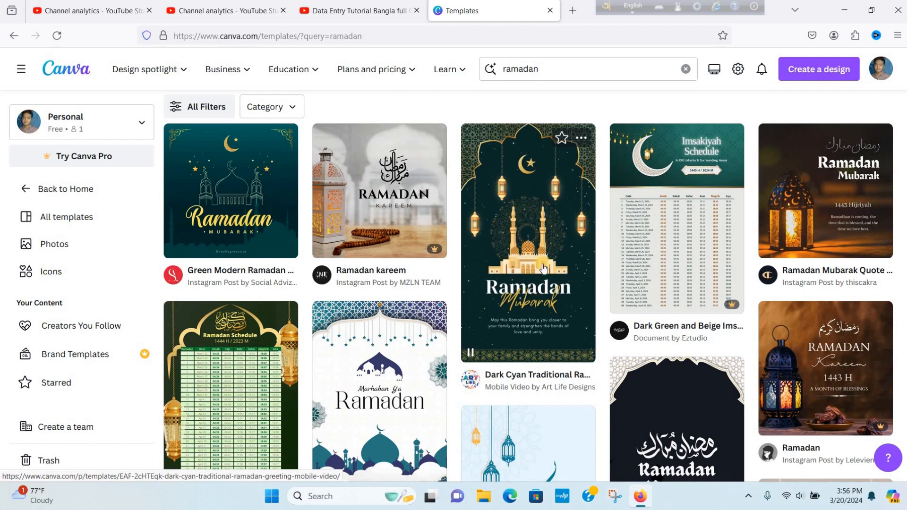
pyautogui.scroll(-3, 425, 307)
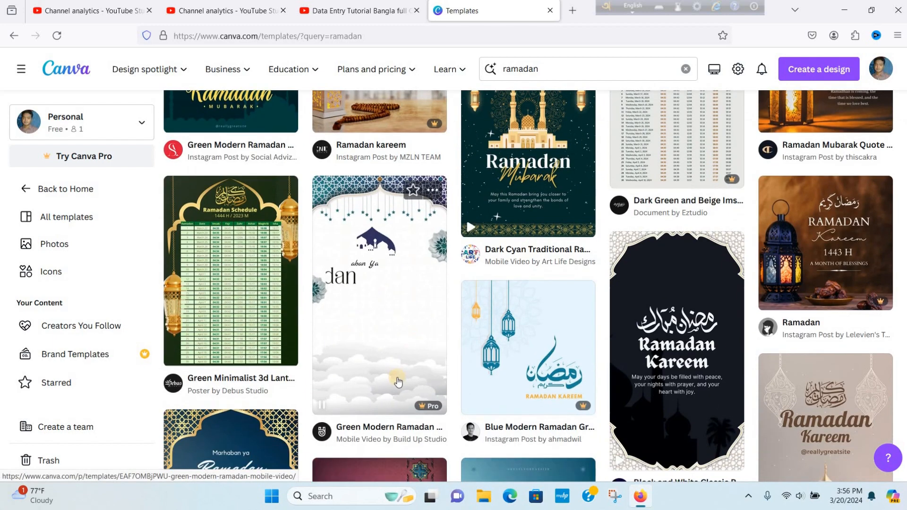
pyautogui.moveTo(677, 322)
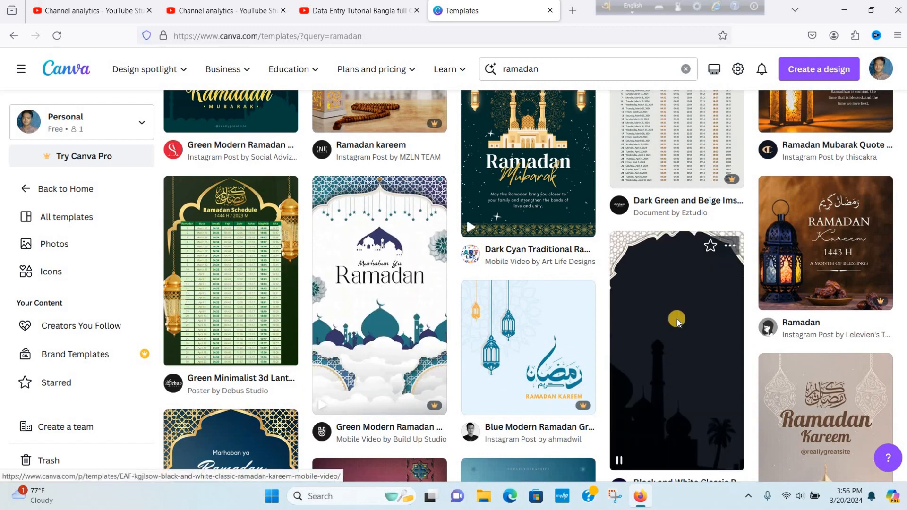
pyautogui.scroll(-4, 677, 321)
pyautogui.moveTo(229, 274)
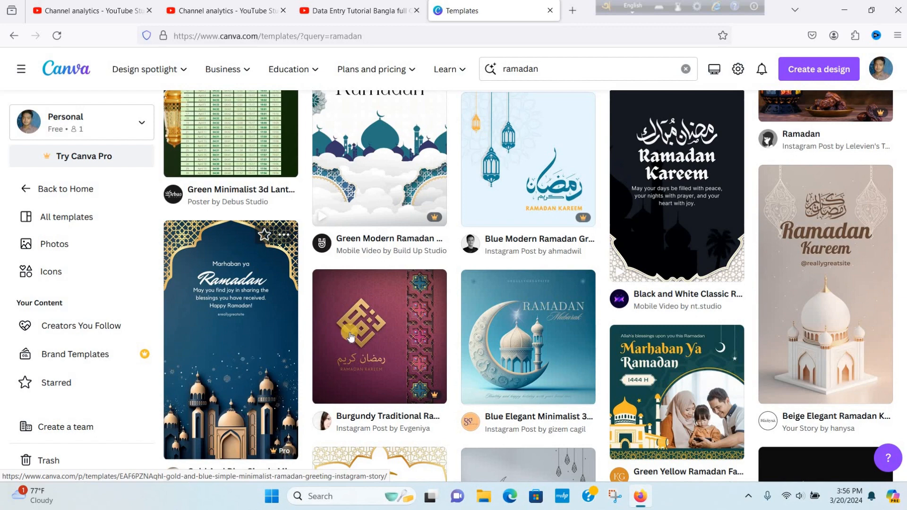
pyautogui.moveTo(378, 335)
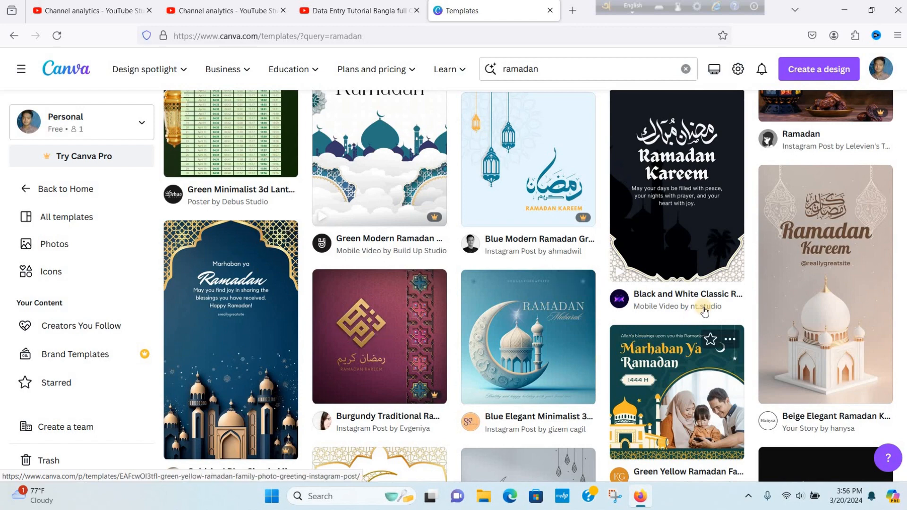
pyautogui.scroll(-4, 700, 310)
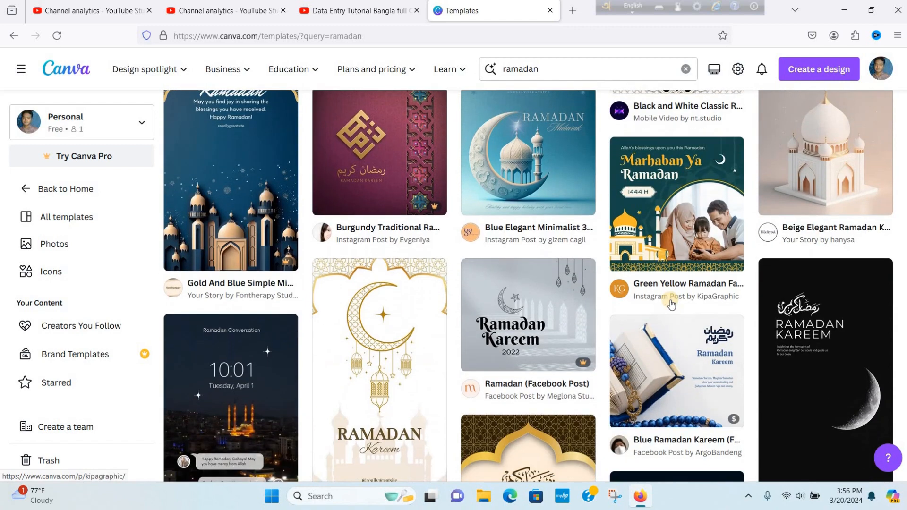
pyautogui.scroll(-3, 671, 306)
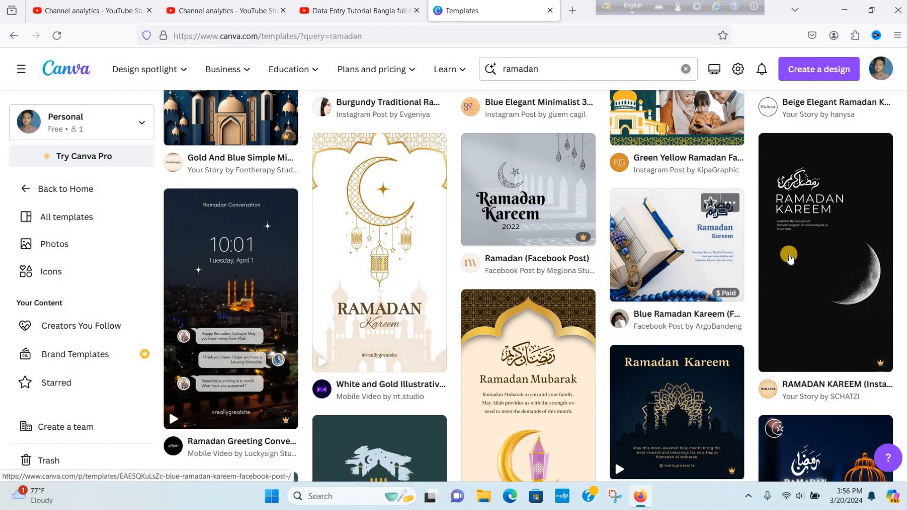
pyautogui.scroll(-4, 405, 346)
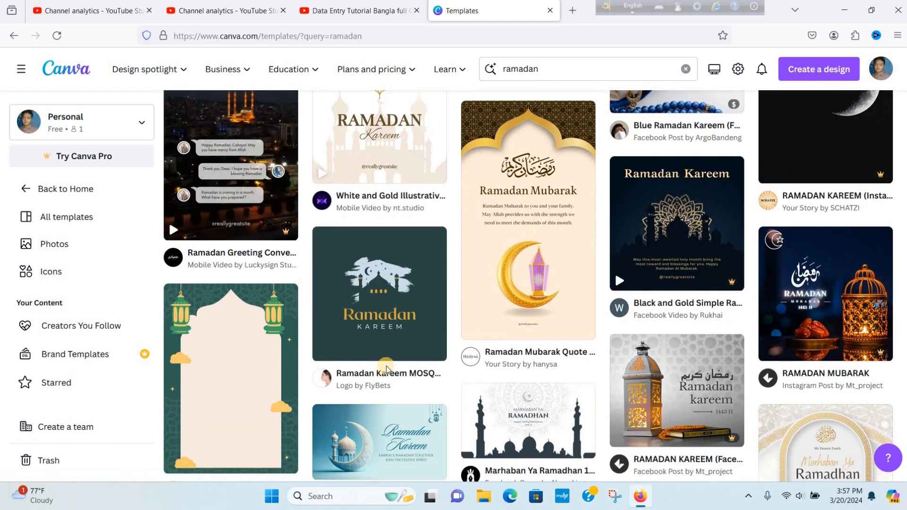
pyautogui.scroll(-4, 404, 345)
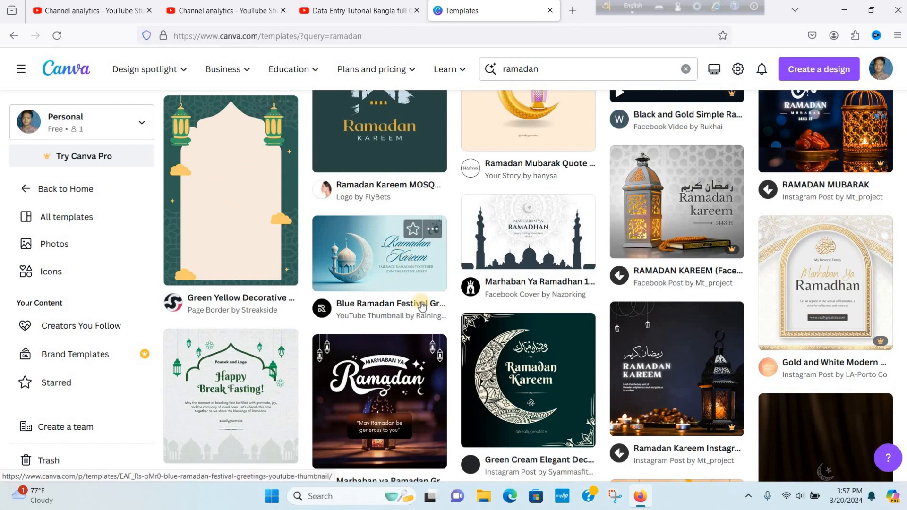
pyautogui.scroll(-6, 608, 297)
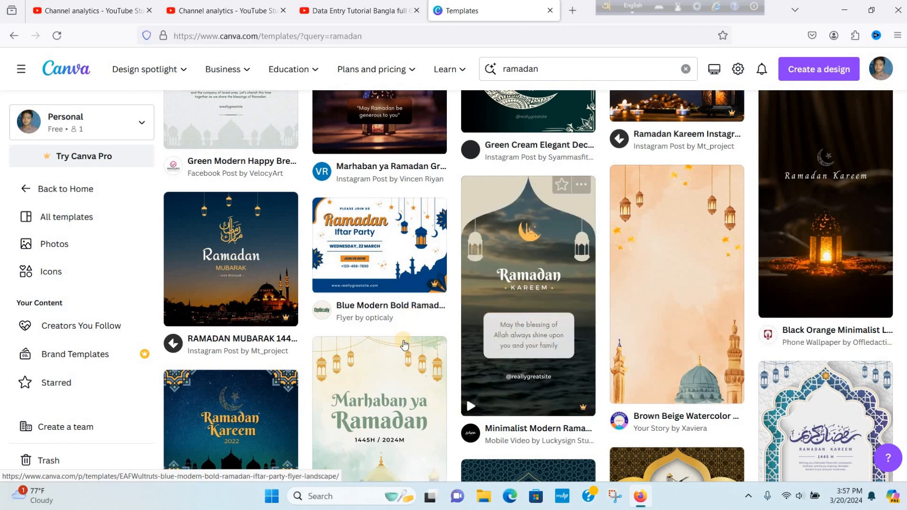
pyautogui.moveTo(483, 325)
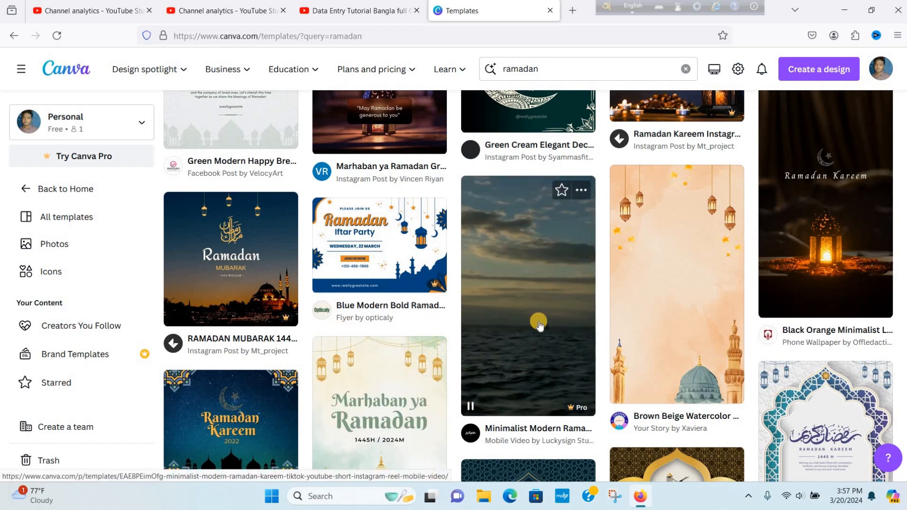
pyautogui.scroll(-5, 536, 320)
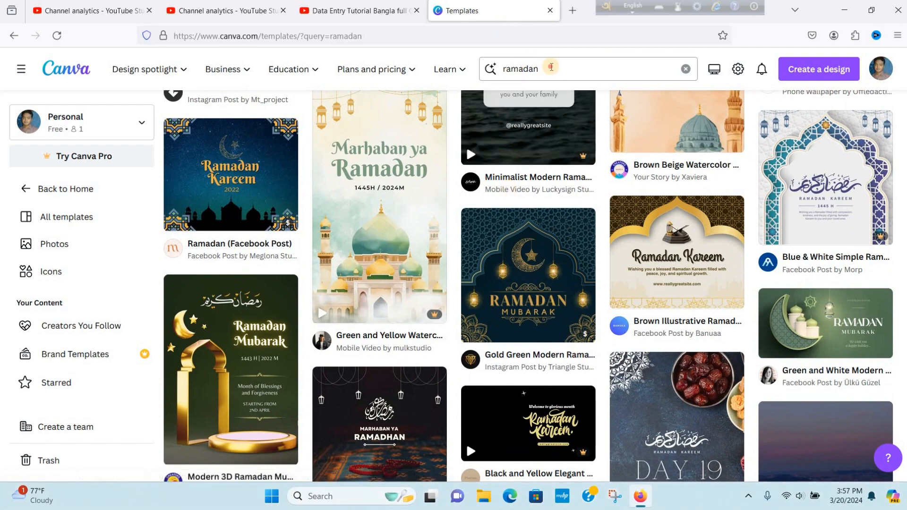
# Step: Replace the template search with "youtube" and choose the "youtube video intro" suggestion
pyautogui.click(551, 68)
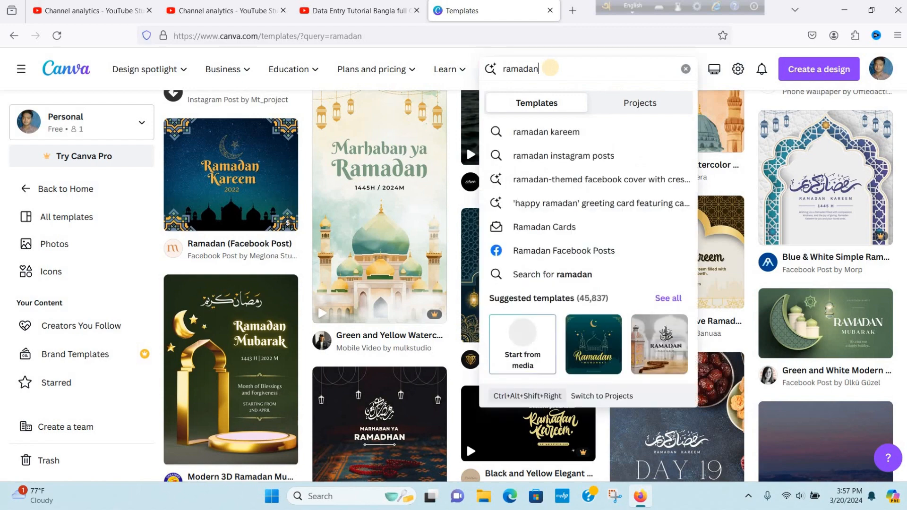
pyautogui.press('BackSpace')
pyautogui.press('BackSpace')
pyautogui.press('BackSpace')
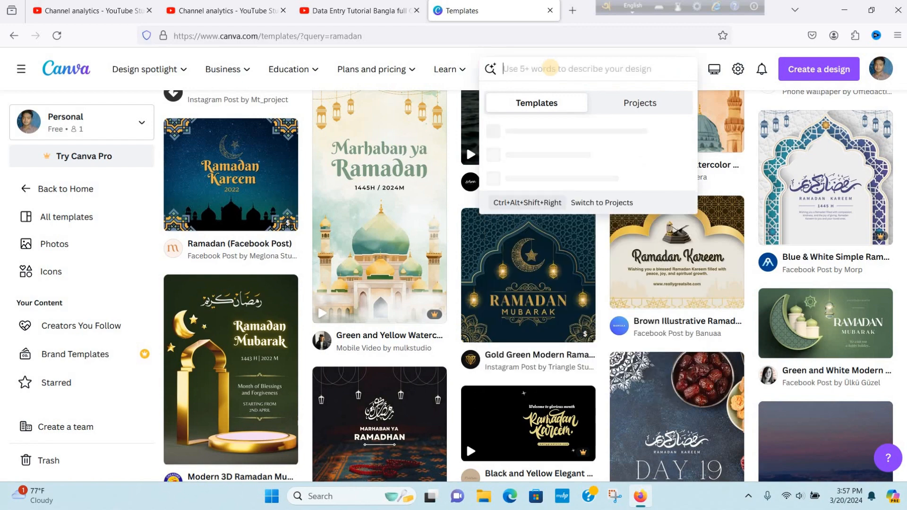
pyautogui.write('youtube')
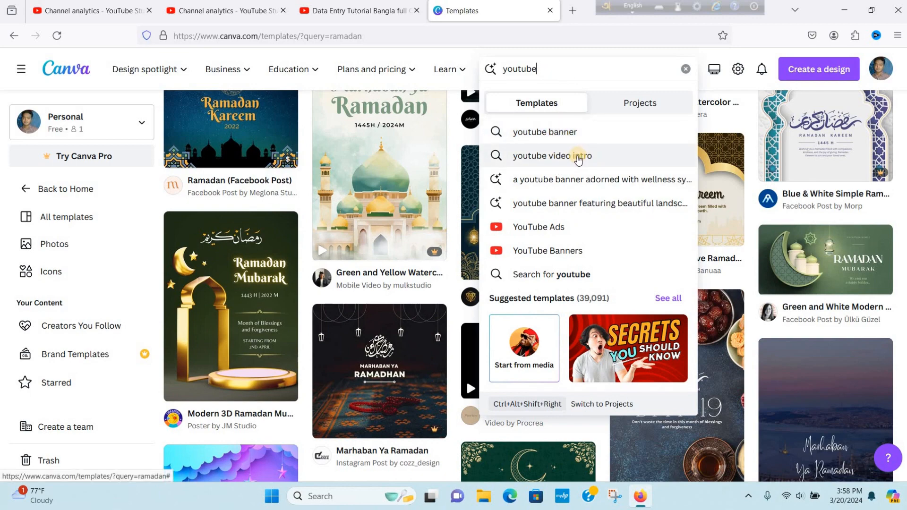
pyautogui.click(578, 158)
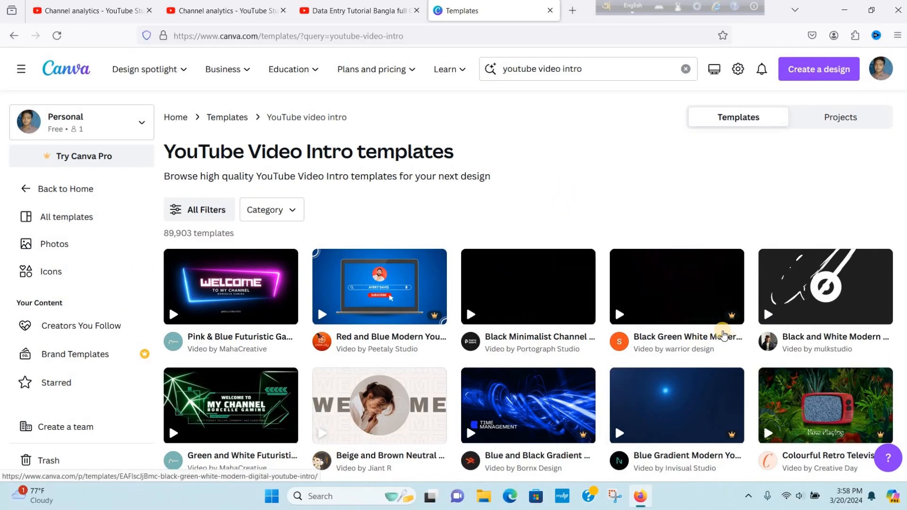
# Step: Preview the Pink & Blue Futuristic Gaming Channel Youtube Intro template, and return to the search results
pyautogui.scroll(-3, 476, 284)
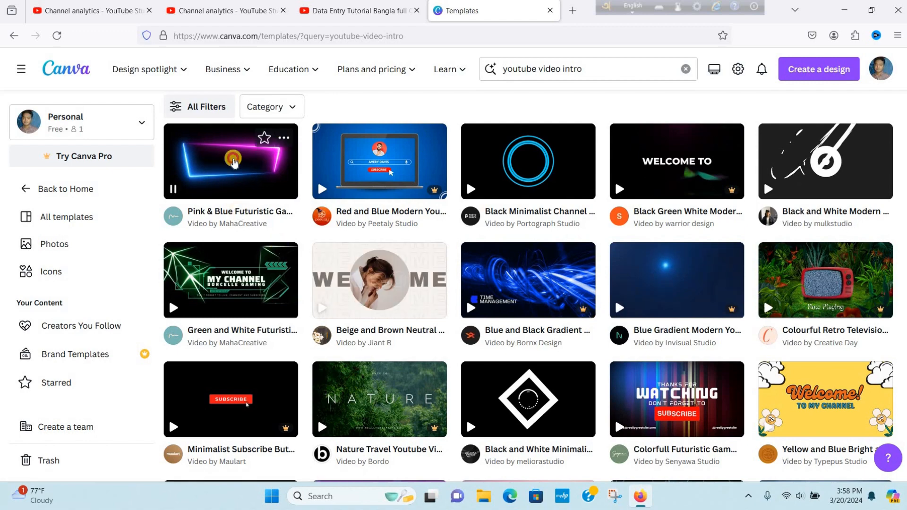
pyautogui.click(234, 161)
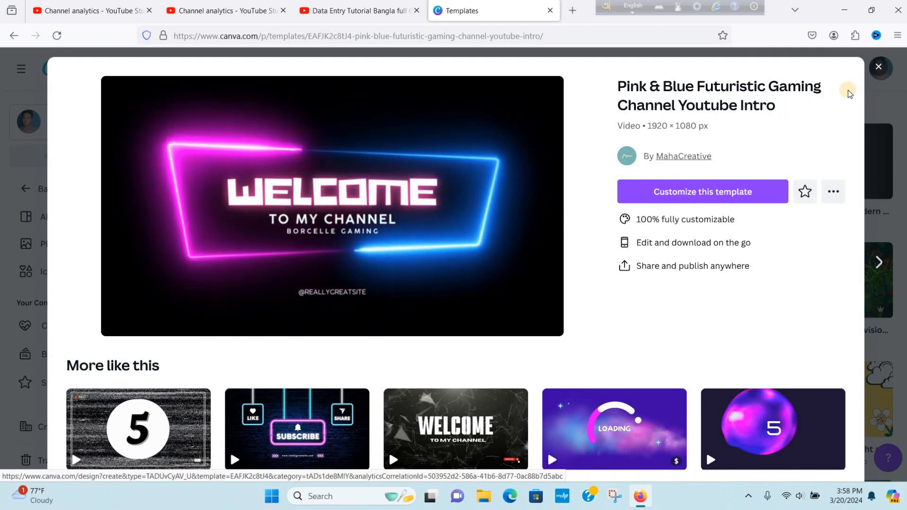
pyautogui.click(11, 38)
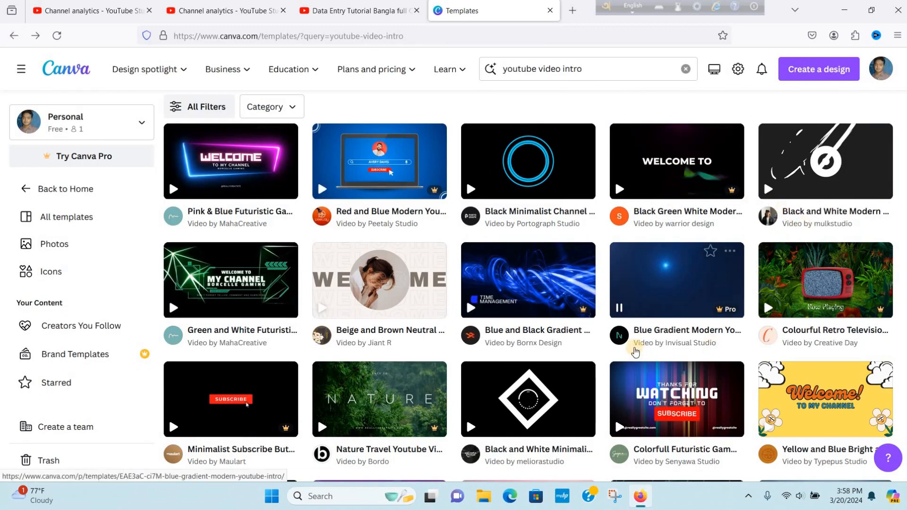
# Step: Look through the youtube video intro templates, comparing their welcome, gaming, vlog and subscribe styles
pyautogui.scroll(-2, 620, 332)
pyautogui.scroll(-8, 620, 333)
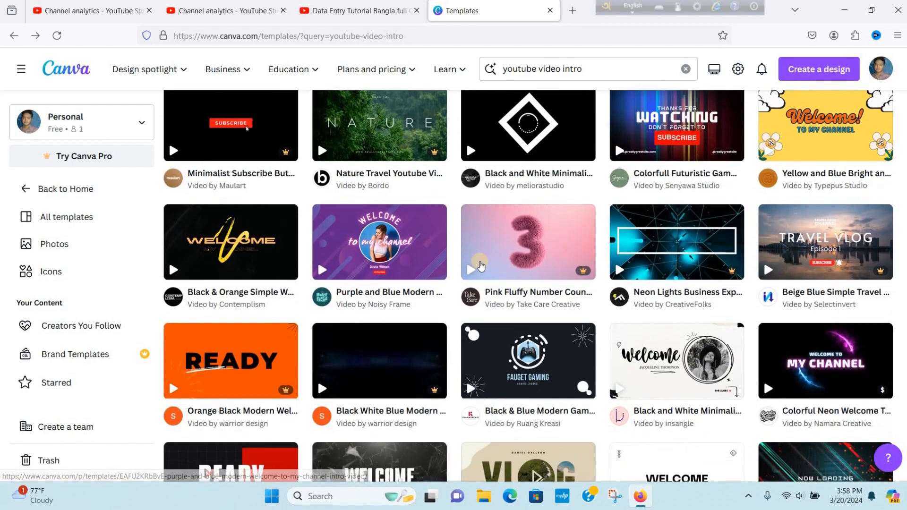
pyautogui.scroll(-3, 554, 264)
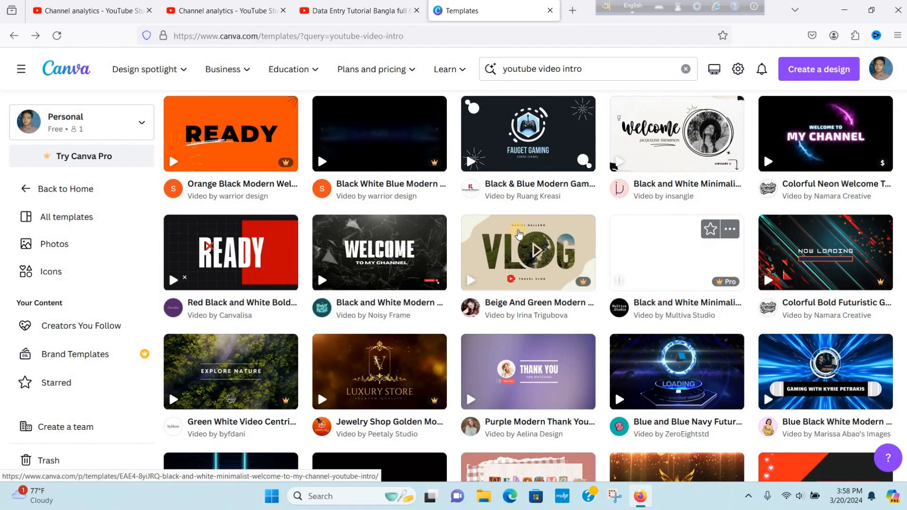
pyautogui.scroll(-7, 519, 233)
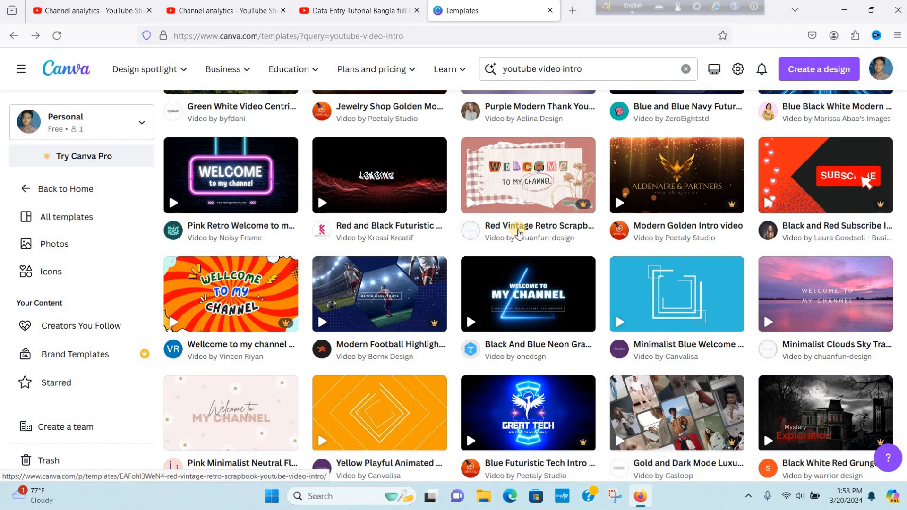
pyautogui.scroll(-5, 519, 232)
pyautogui.scroll(9, 558, 156)
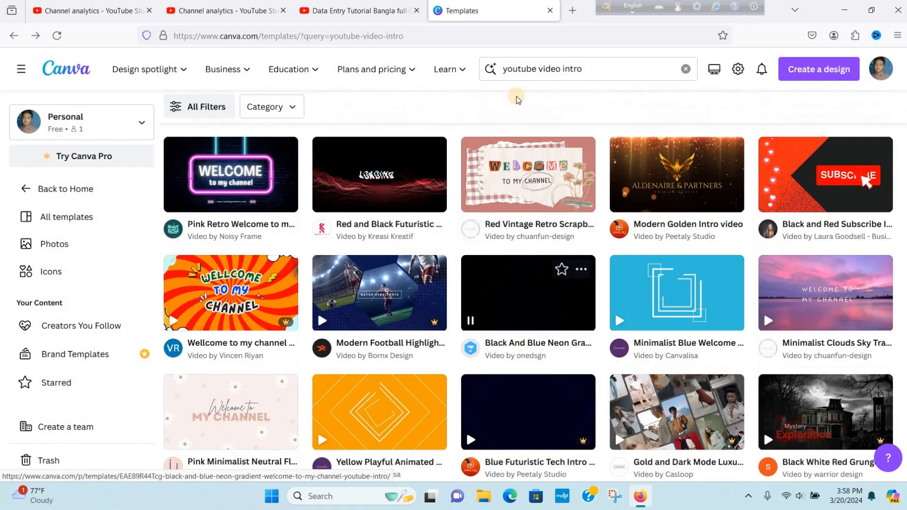
# Step: Replace the template search text with "ramadan short" and run the search
pyautogui.click(601, 69)
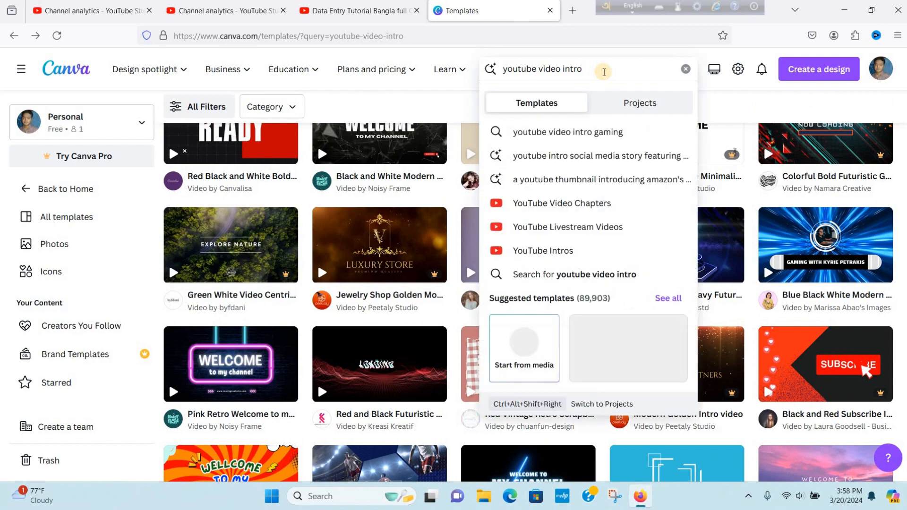
pyautogui.press('BackSpace')
pyautogui.press('BackSpace')
pyautogui.press('BackSpace')
pyautogui.press('BackSpace')
pyautogui.press('BackSpace')
pyautogui.press('BackSpace')
pyautogui.press('BackSpace')
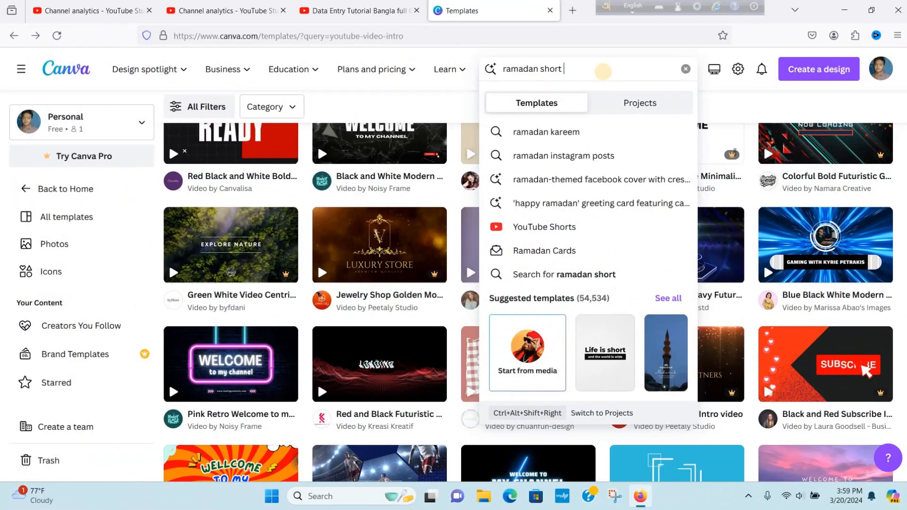
pyautogui.press('Return')
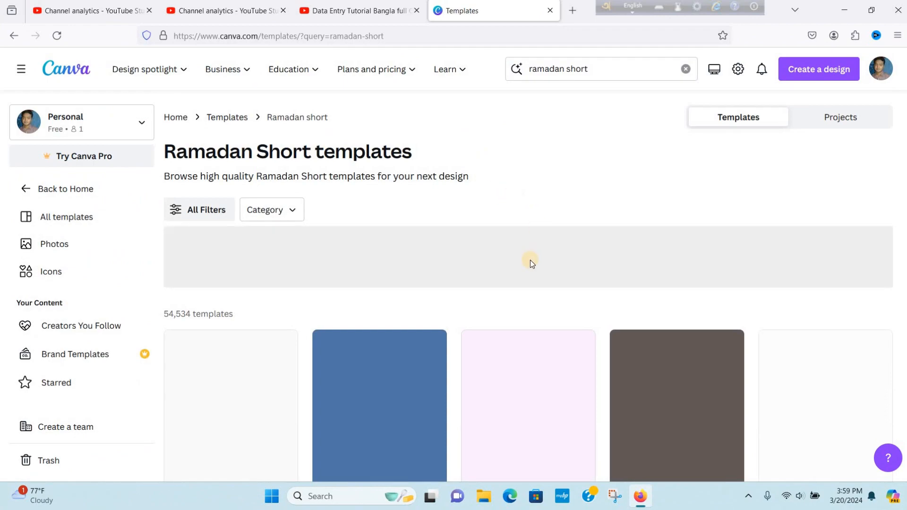
# Step: Look through the "ramadan short" templates, examining the mobile video, story and YouTube Shorts designs and their animated previews
pyautogui.scroll(-4, 594, 255)
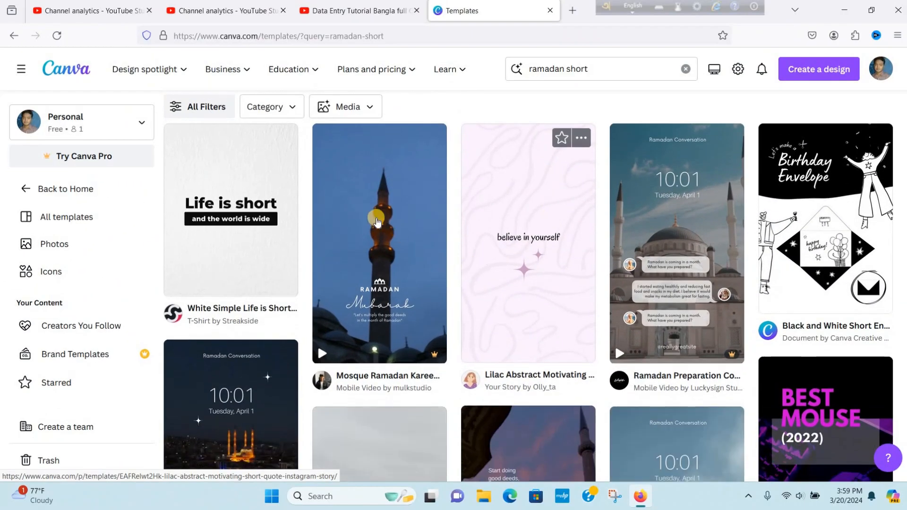
pyautogui.scroll(-3, 534, 213)
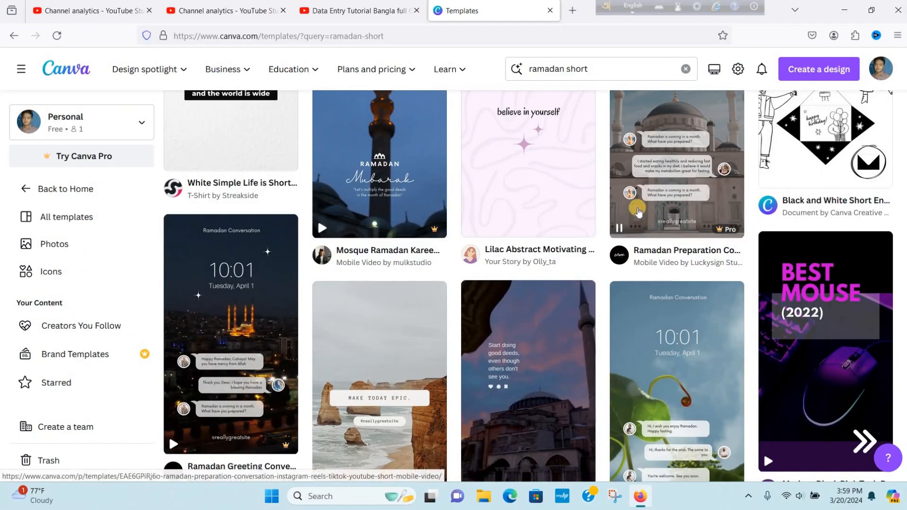
pyautogui.scroll(-5, 534, 203)
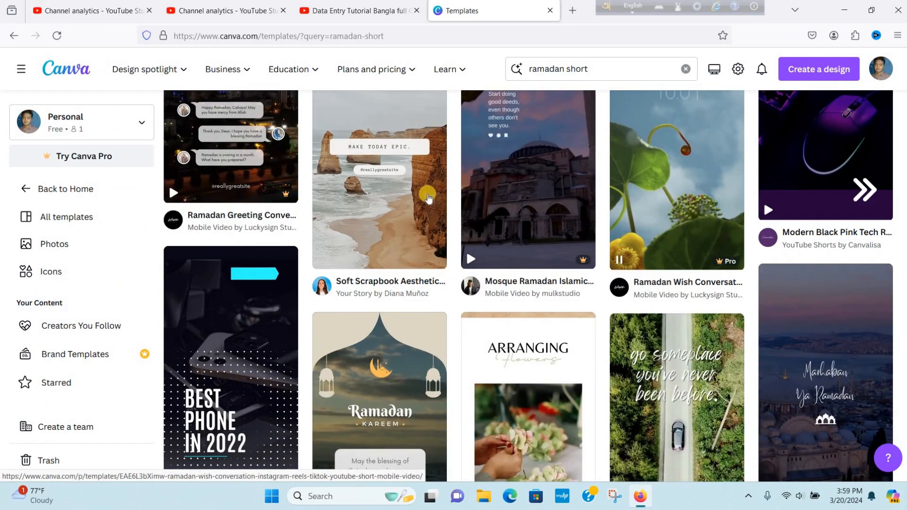
pyautogui.scroll(-5, 425, 199)
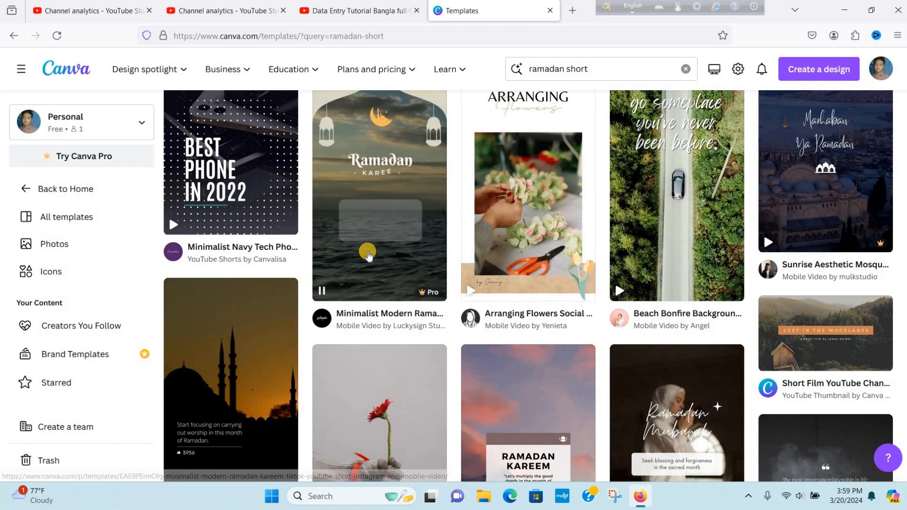
pyautogui.scroll(-5, 369, 255)
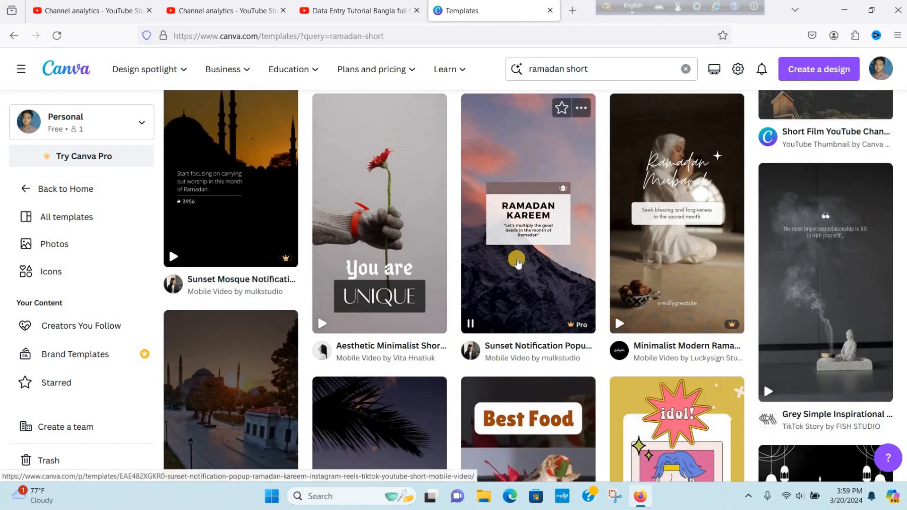
pyautogui.scroll(-3, 431, 225)
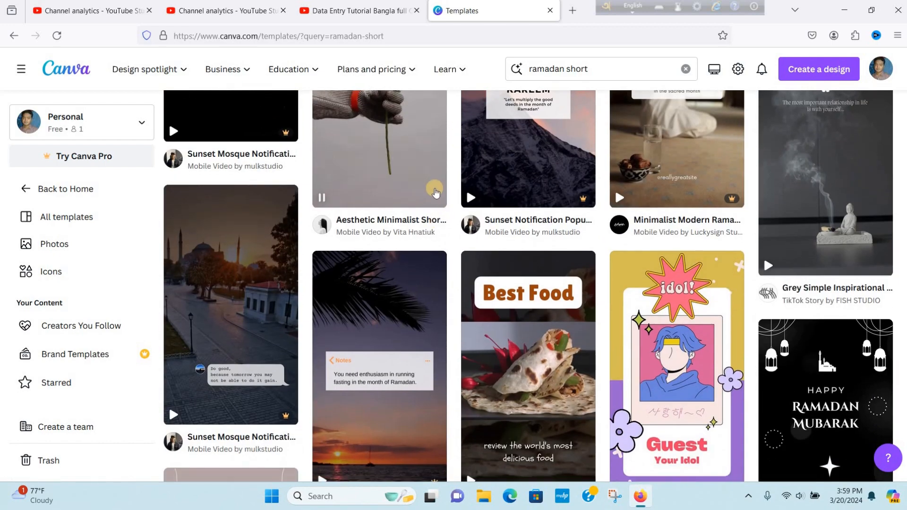
pyautogui.scroll(3, 435, 193)
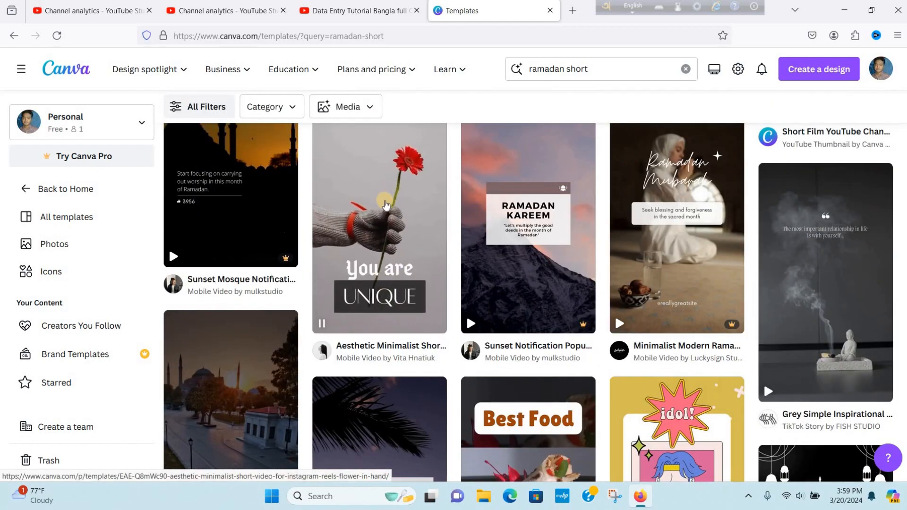
pyautogui.scroll(3, 388, 227)
pyautogui.scroll(-2, 395, 284)
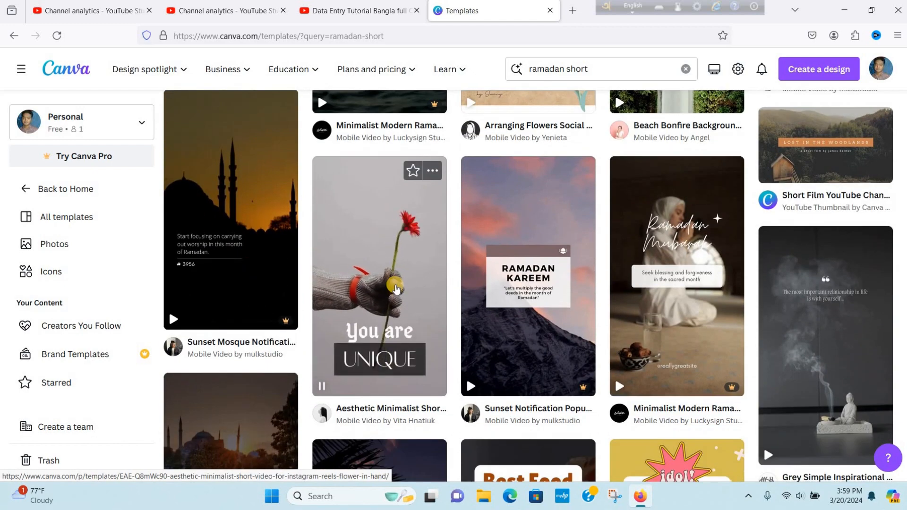
pyautogui.moveTo(813, 317)
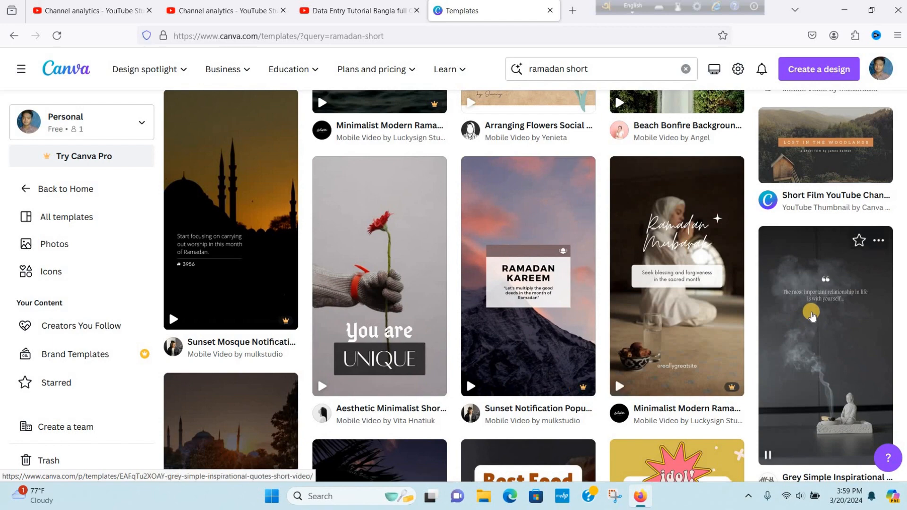
pyautogui.scroll(-4, 379, 333)
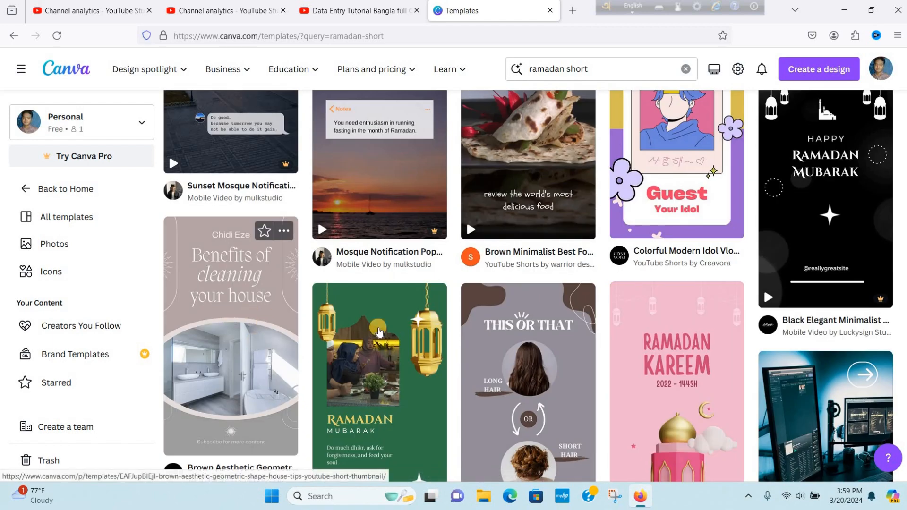
pyautogui.scroll(-3, 567, 280)
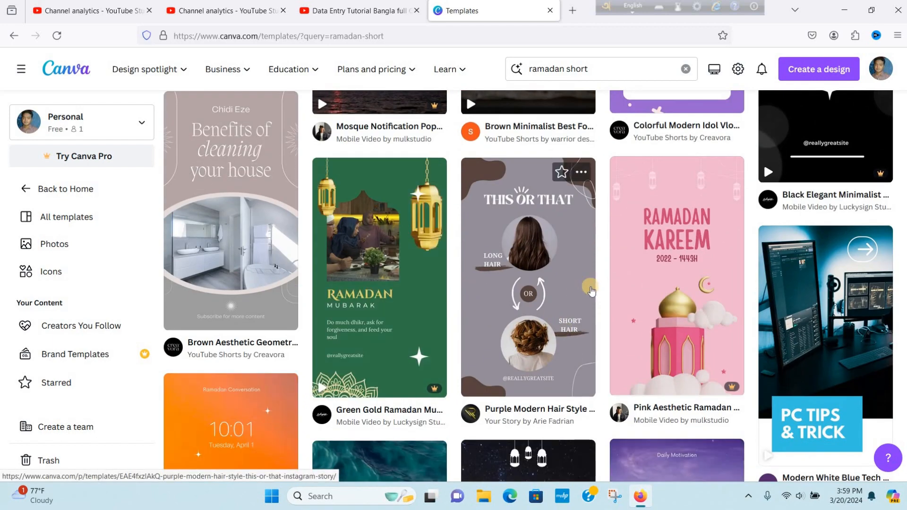
pyautogui.scroll(-10, 662, 227)
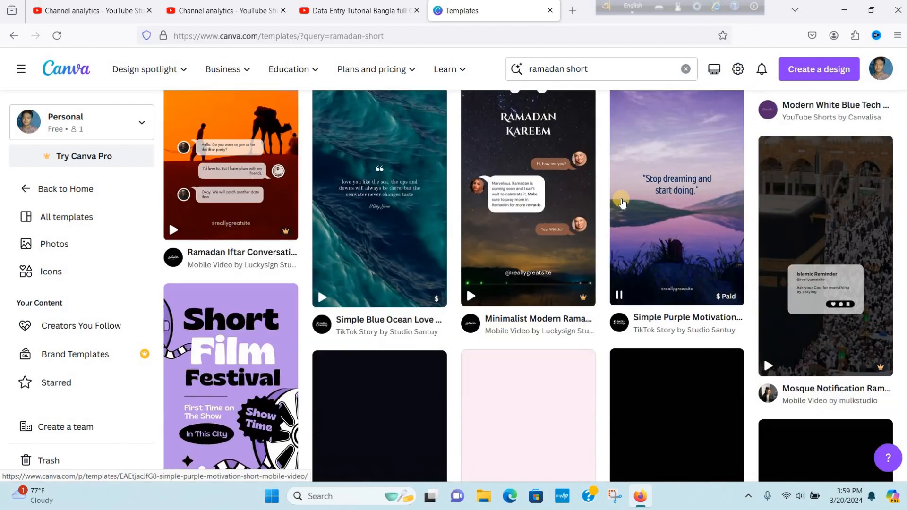
pyautogui.scroll(-5, 578, 282)
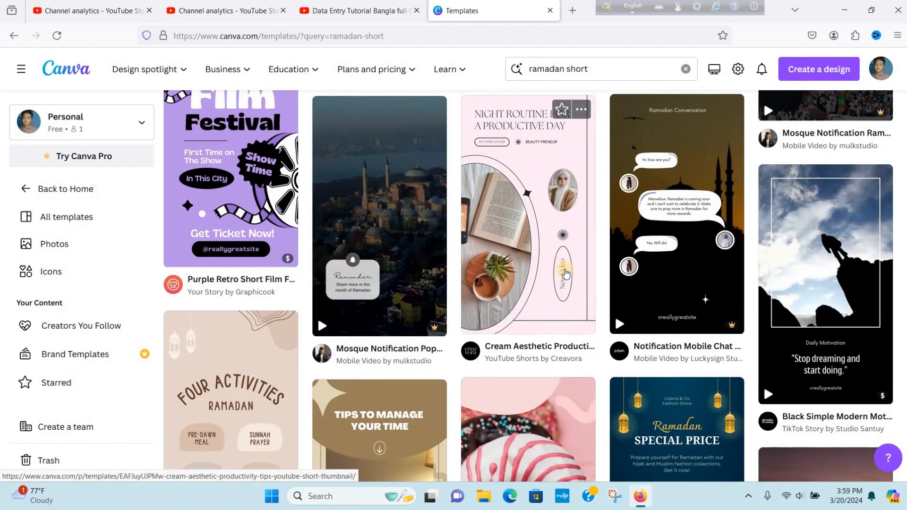
pyautogui.scroll(2, 566, 273)
pyautogui.scroll(12, 566, 273)
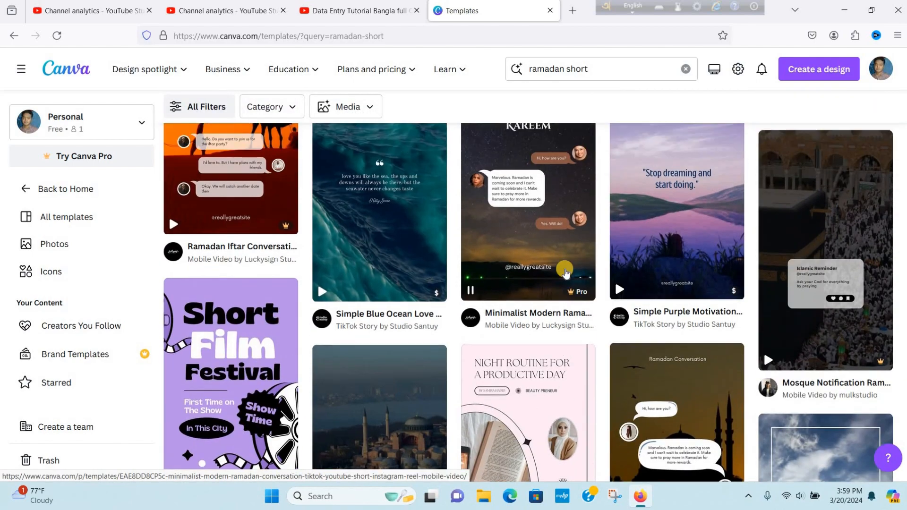
# Step: Return to the "ramadan" template results and open the Beige Elegant Ramadan Kareem Instagram Story template for customizing
pyautogui.scroll(10, 566, 274)
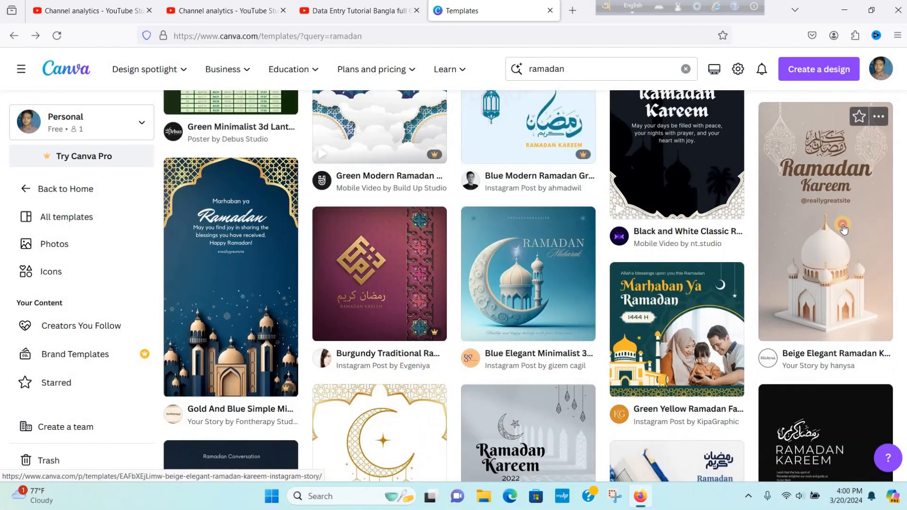
pyautogui.click(843, 225)
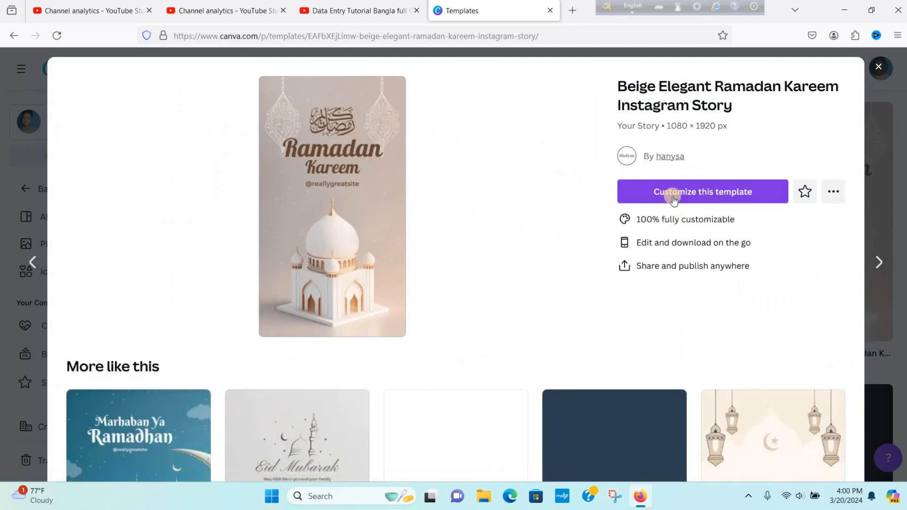
pyautogui.click(706, 196)
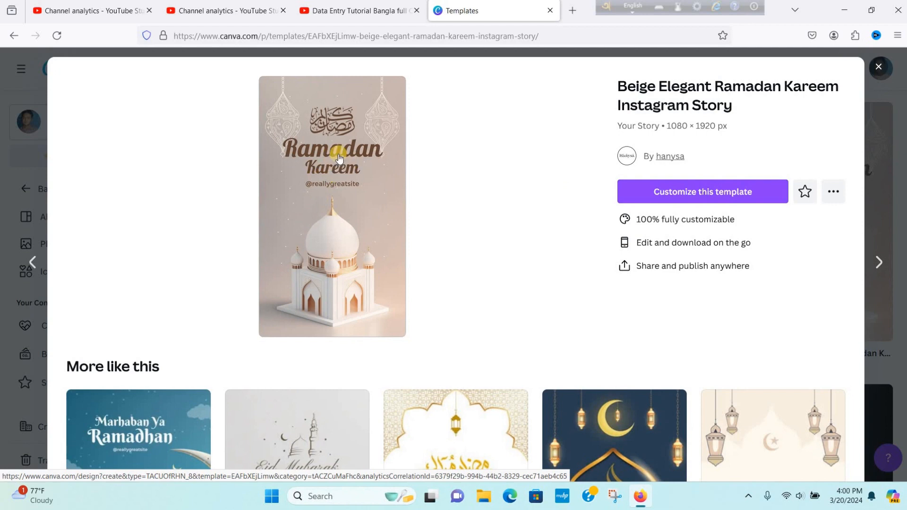
pyautogui.click(709, 193)
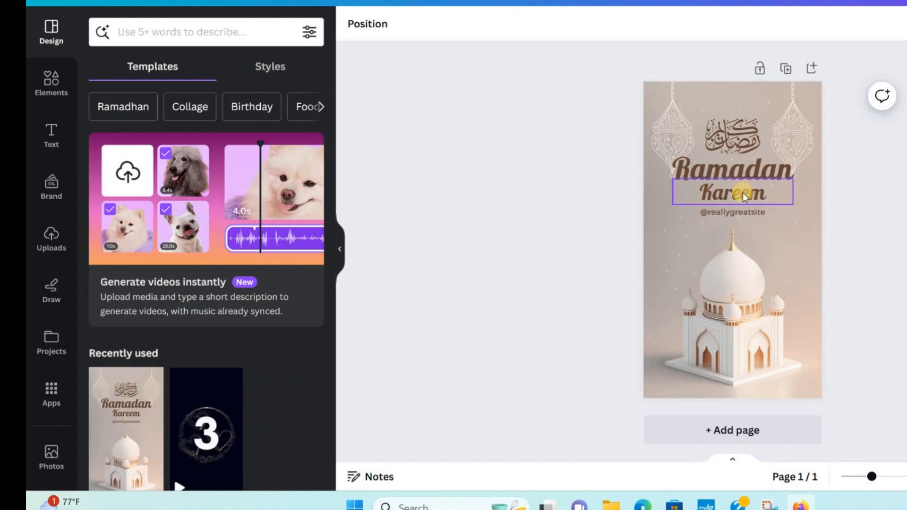
pyautogui.click(747, 170)
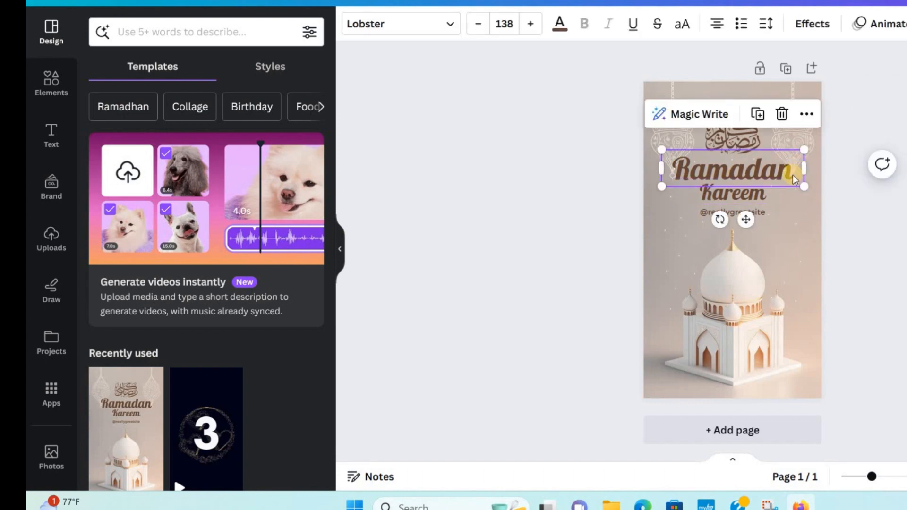
pyautogui.moveTo(746, 231); pyautogui.dragTo(748, 186)
pyautogui.click(751, 191)
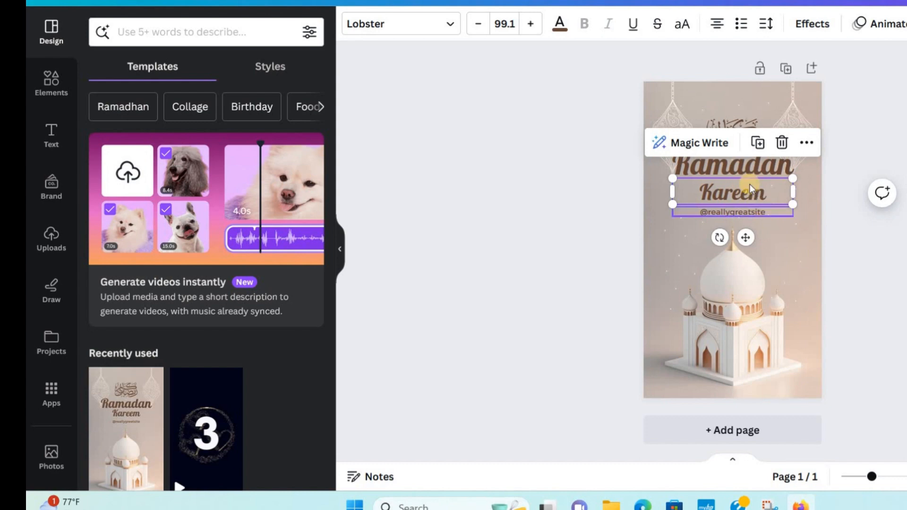
pyautogui.click(748, 211)
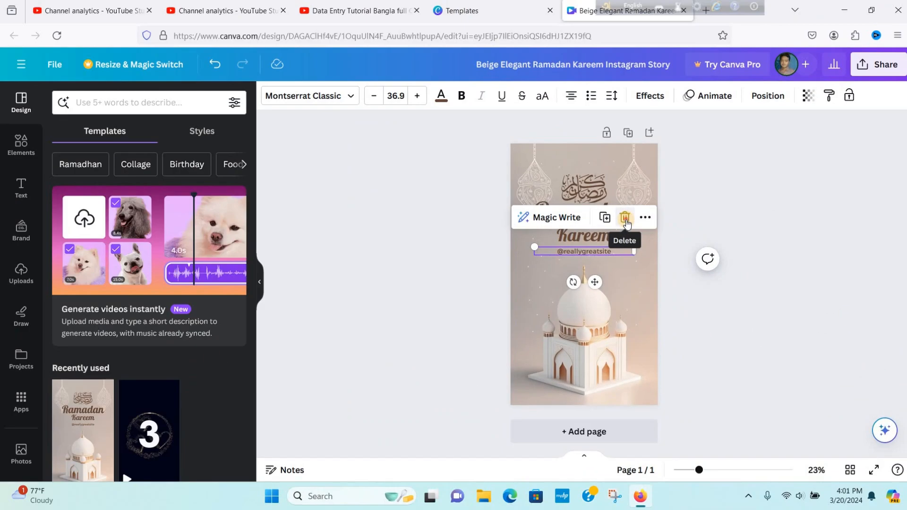
pyautogui.click(625, 218)
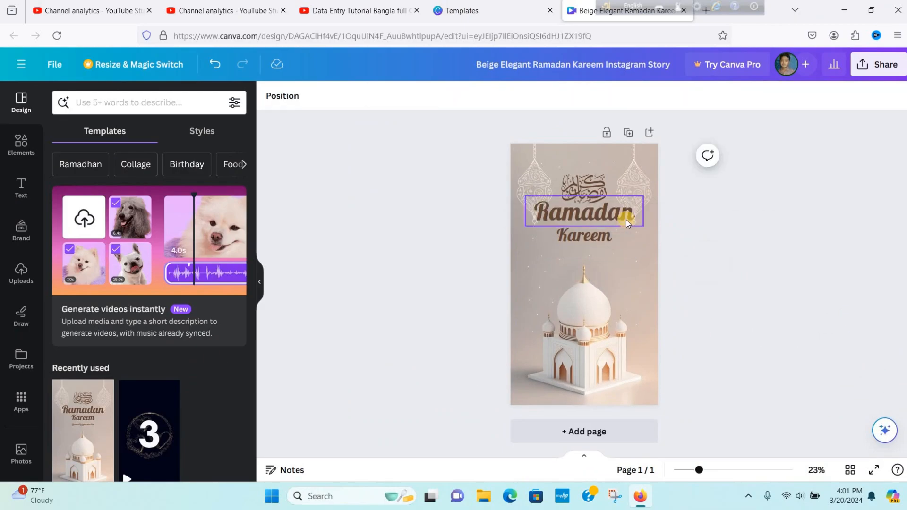
# Step: Select the Kareem text, the picture over the mosque and the background image in turn to examine their editing options
pyautogui.click(597, 236)
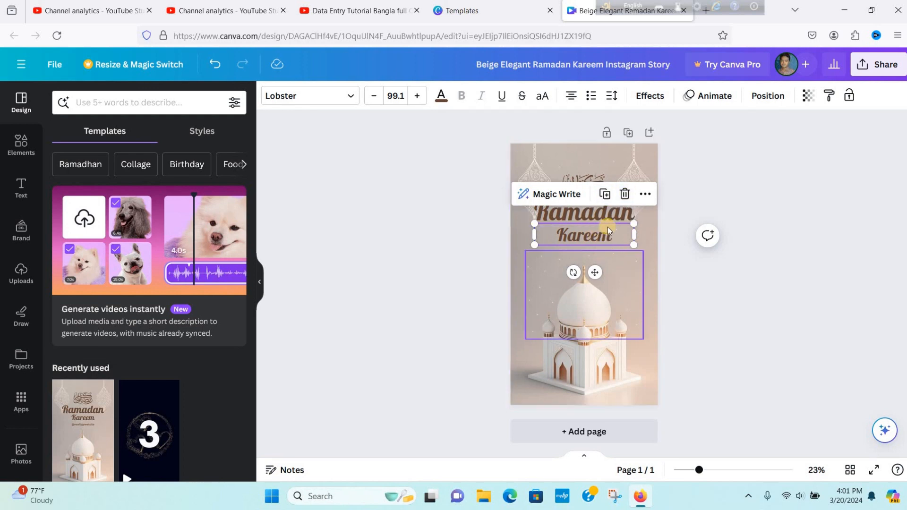
pyautogui.click(639, 265)
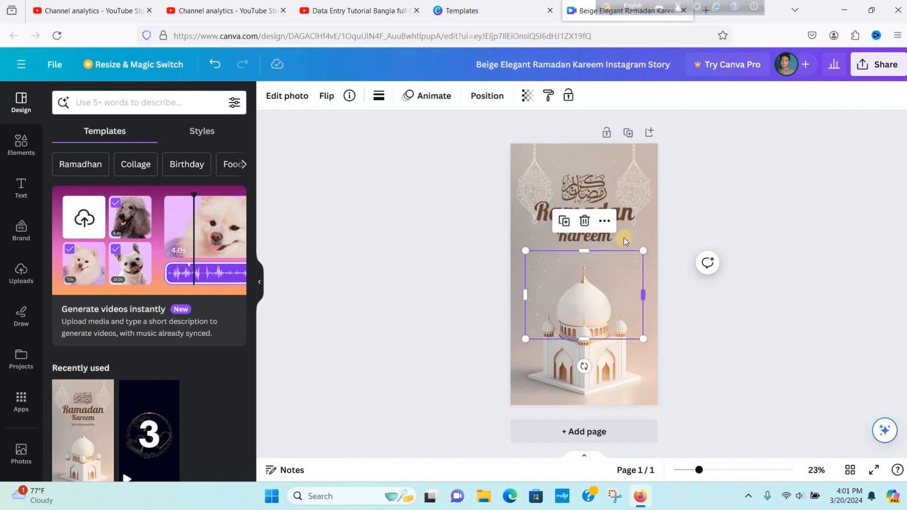
pyautogui.click(543, 361)
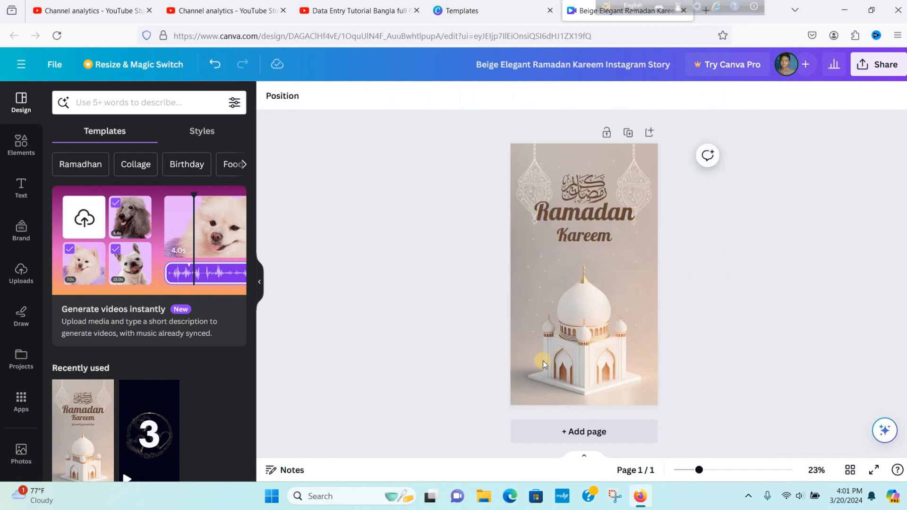
pyautogui.click(586, 358)
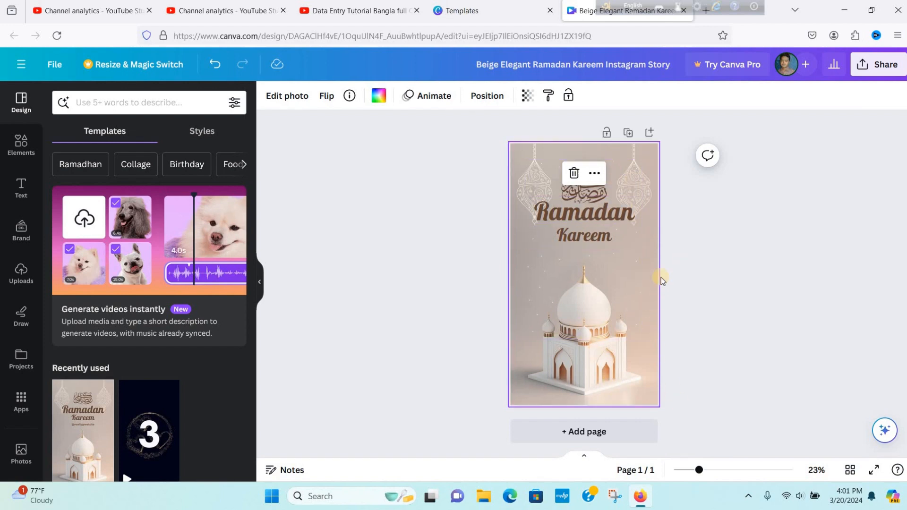
pyautogui.click(727, 279)
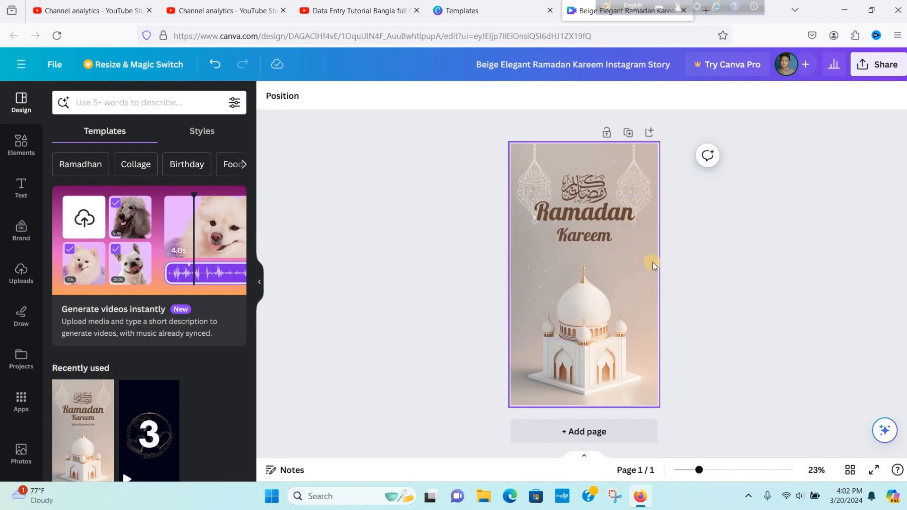
pyautogui.click(793, 219)
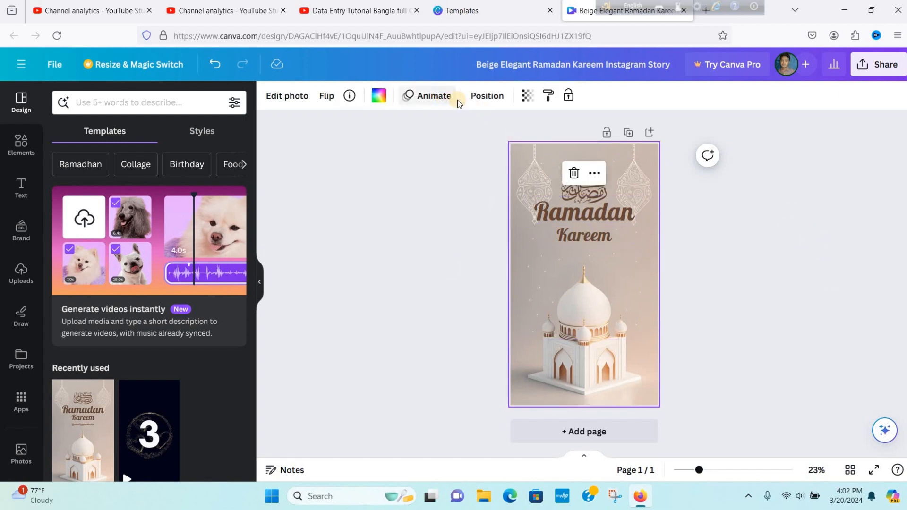
# Step: Try the Sleek and Fun page animations, and apply the Party combination to the page on enter
pyautogui.click(432, 98)
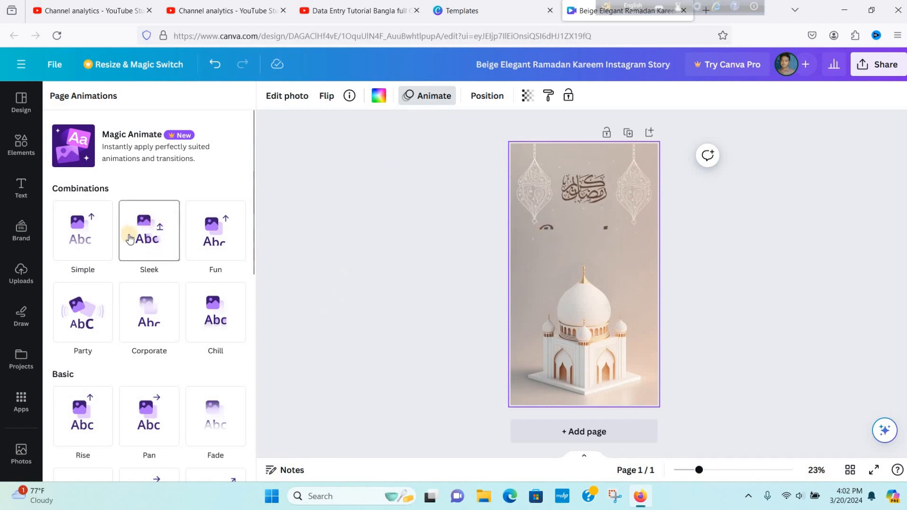
pyautogui.click(148, 234)
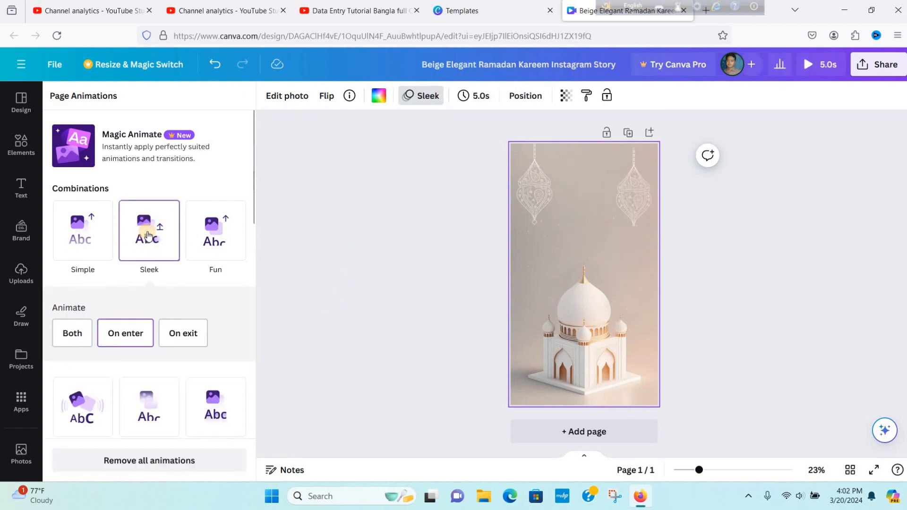
pyautogui.click(213, 244)
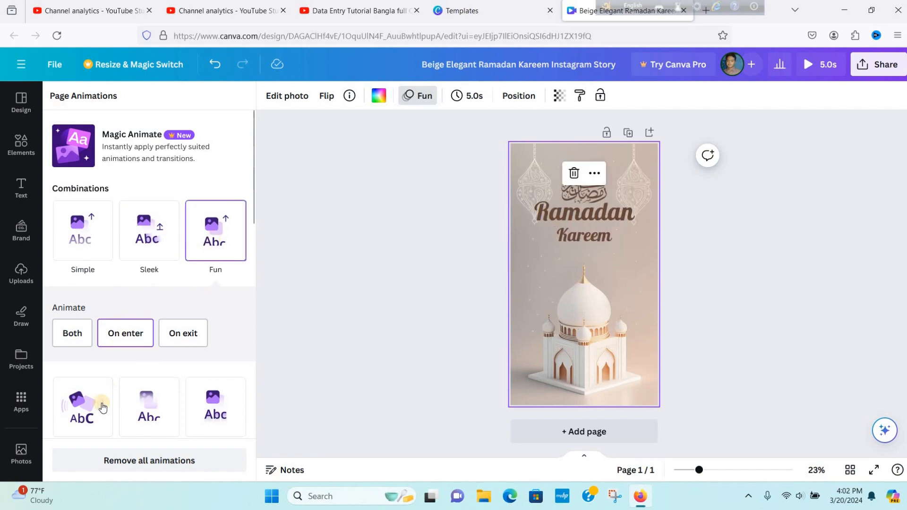
pyautogui.click(101, 407)
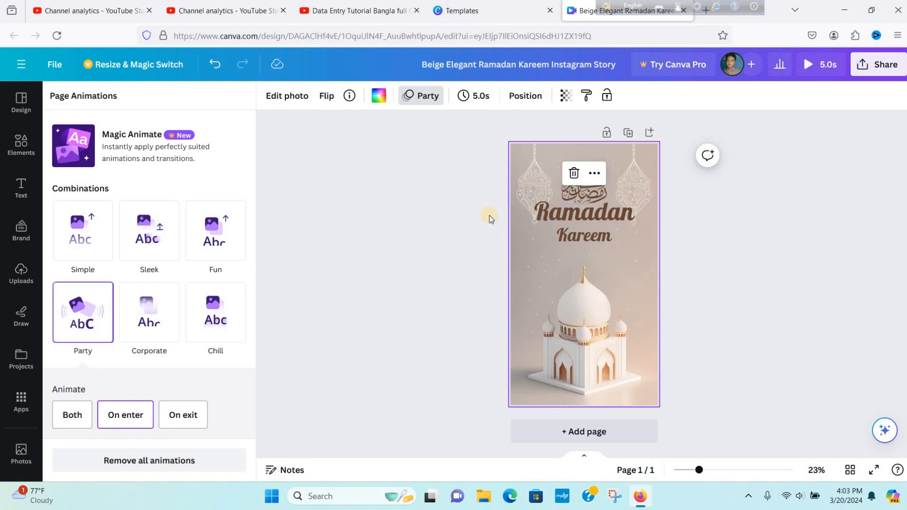
pyautogui.click(875, 249)
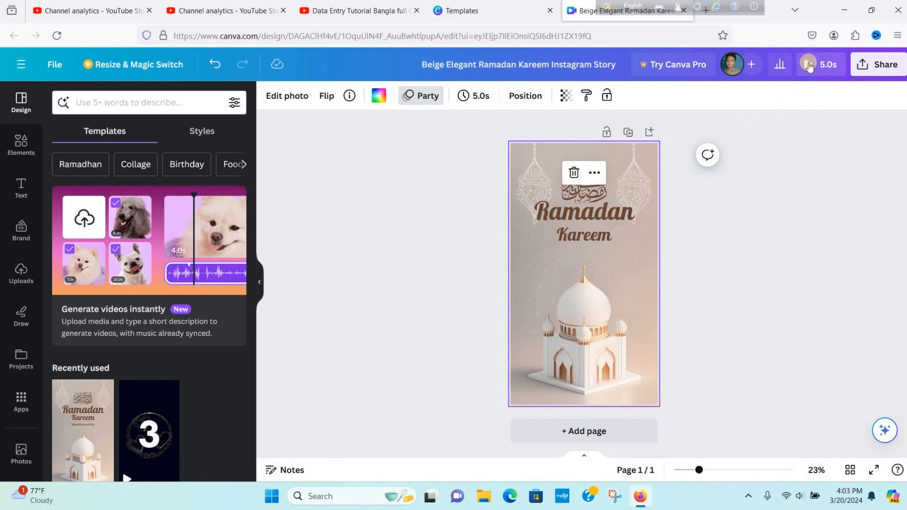
pyautogui.click(700, 260)
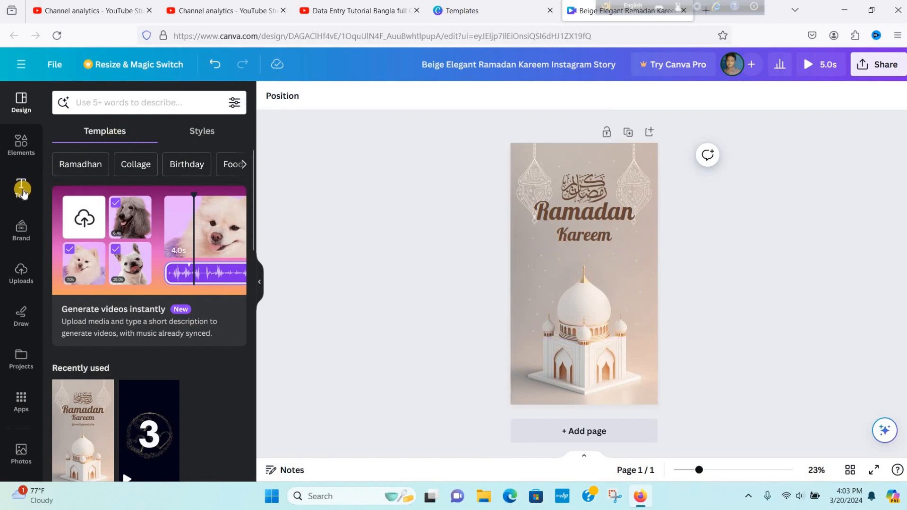
# Step: Look through the default text styles, recently used text designs and font combinations available for the design
pyautogui.click(22, 190)
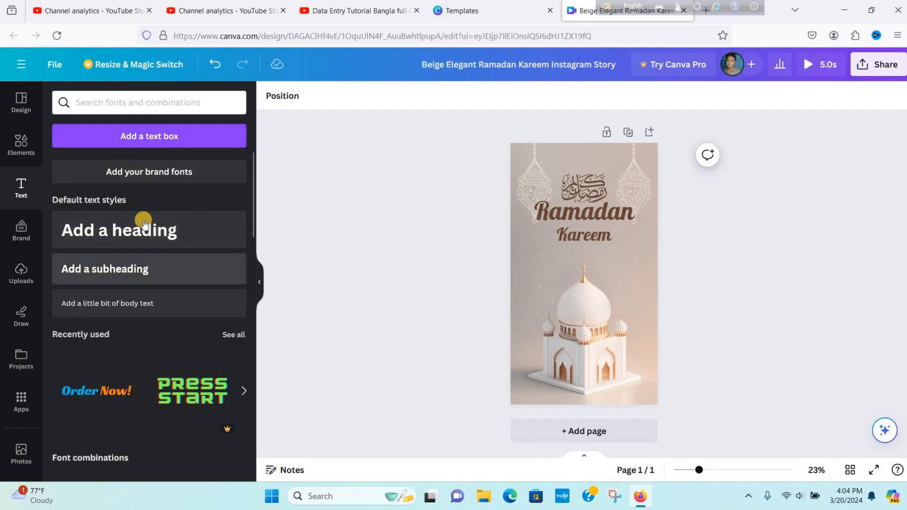
pyautogui.scroll(-5, 145, 218)
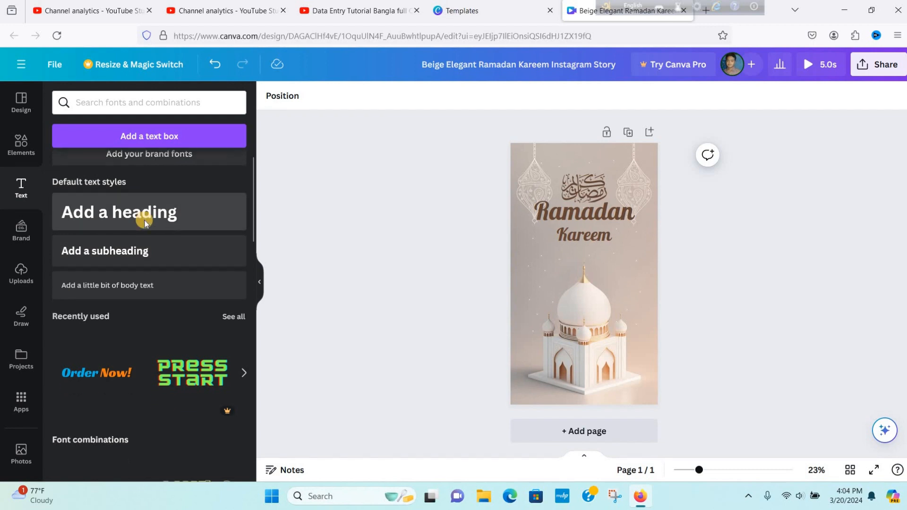
pyautogui.scroll(-3, 144, 361)
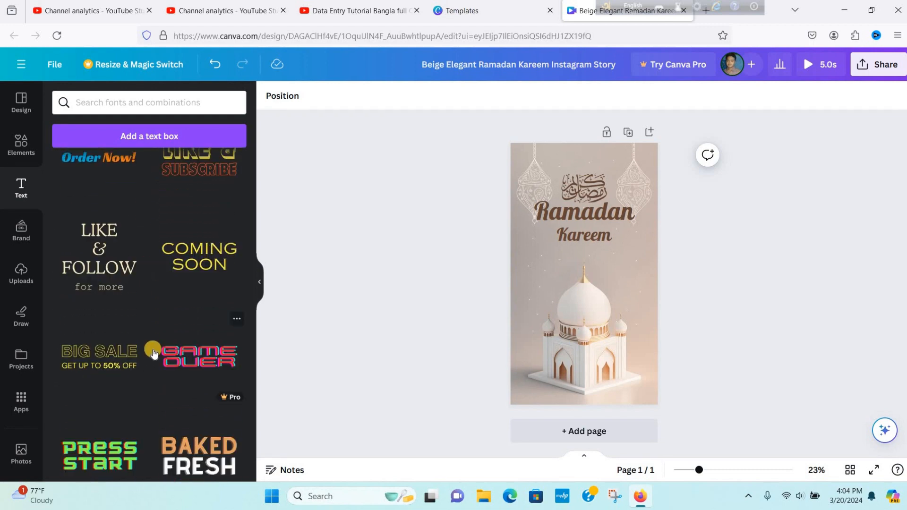
pyautogui.scroll(-3, 153, 354)
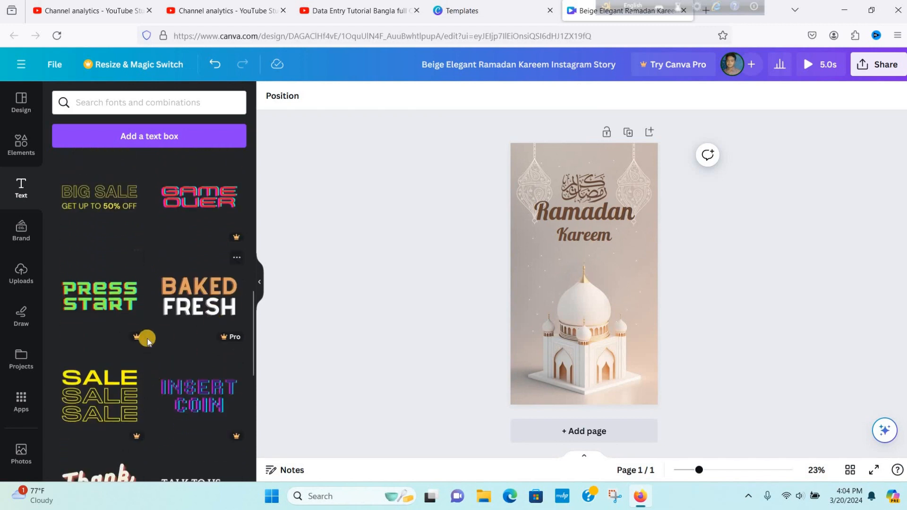
pyautogui.scroll(-3, 148, 341)
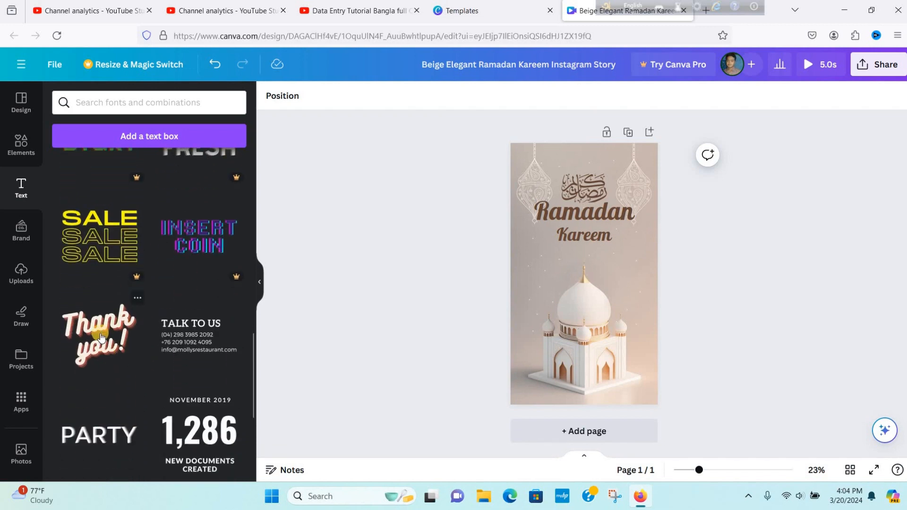
pyautogui.scroll(-2, 123, 374)
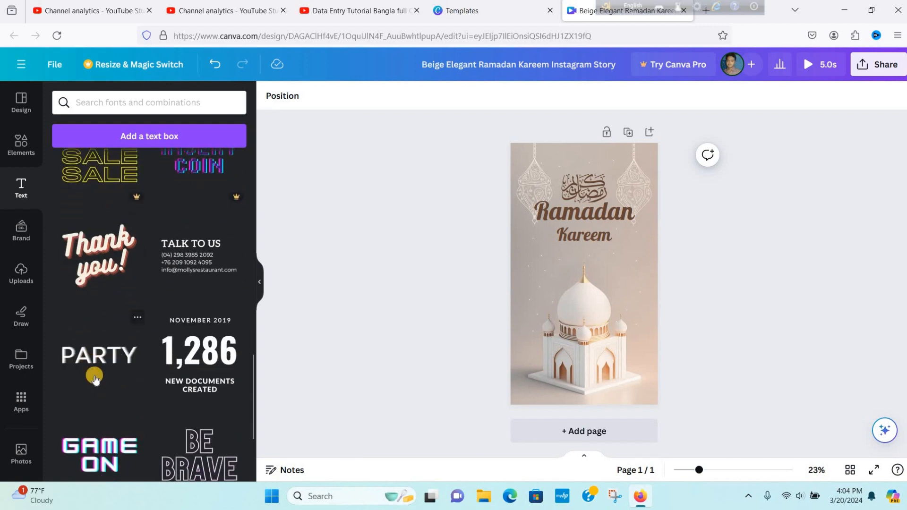
pyautogui.scroll(-1, 100, 425)
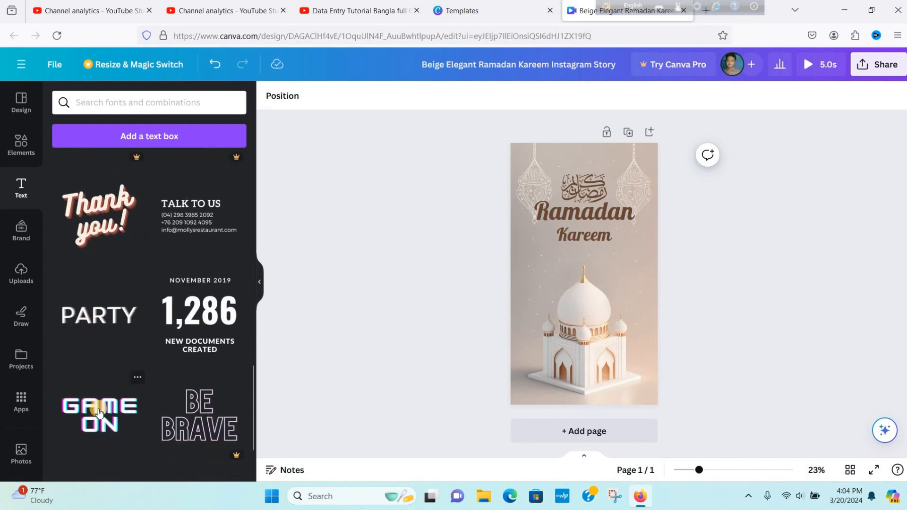
pyautogui.scroll(1, 192, 273)
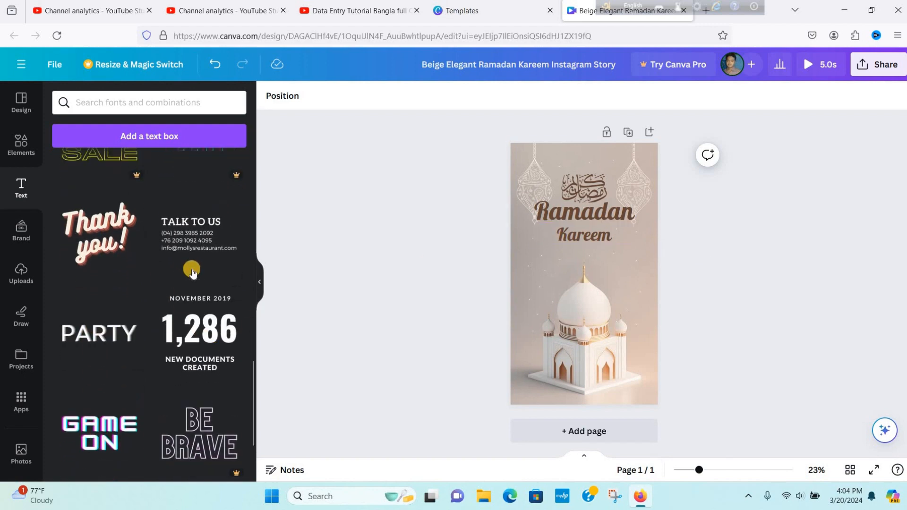
pyautogui.scroll(12, 192, 272)
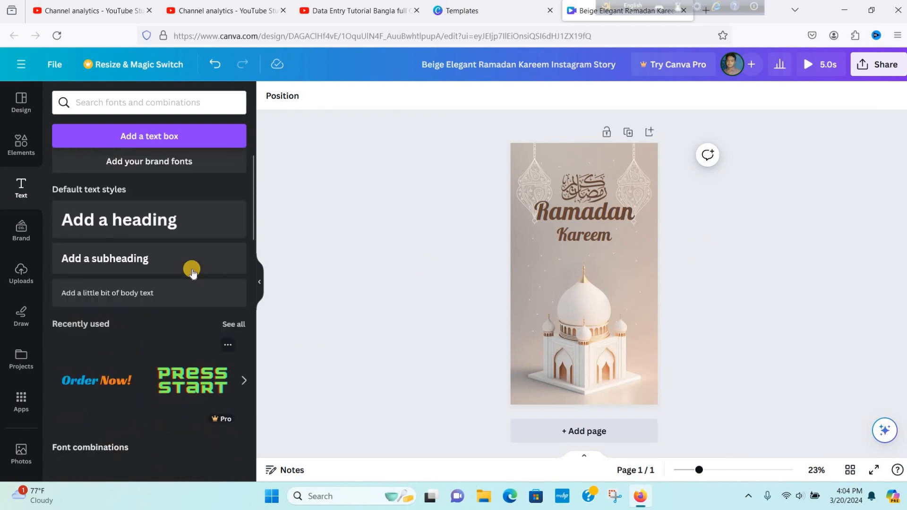
pyautogui.scroll(1, 192, 273)
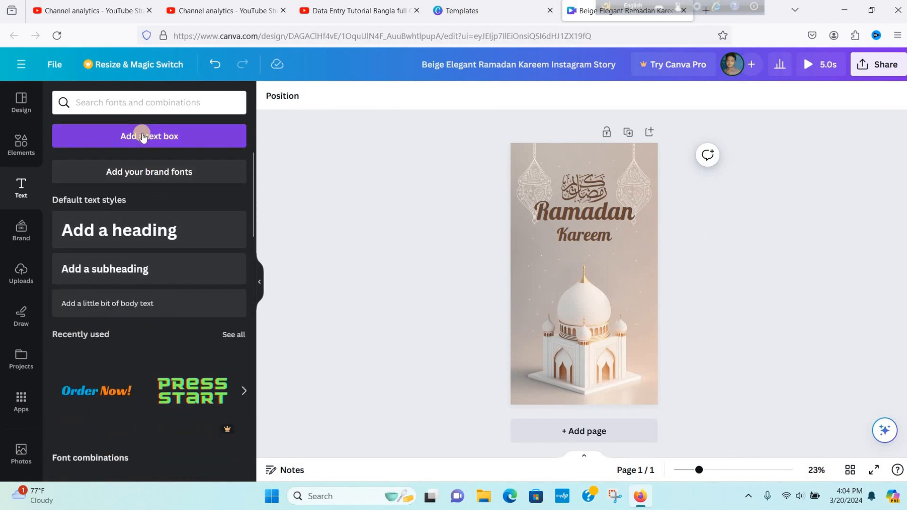
# Step: Add a text box reading "আজ ৯ রমজান" and fit it on one line below Kareem at a font size of about 88.7
pyautogui.click(142, 137)
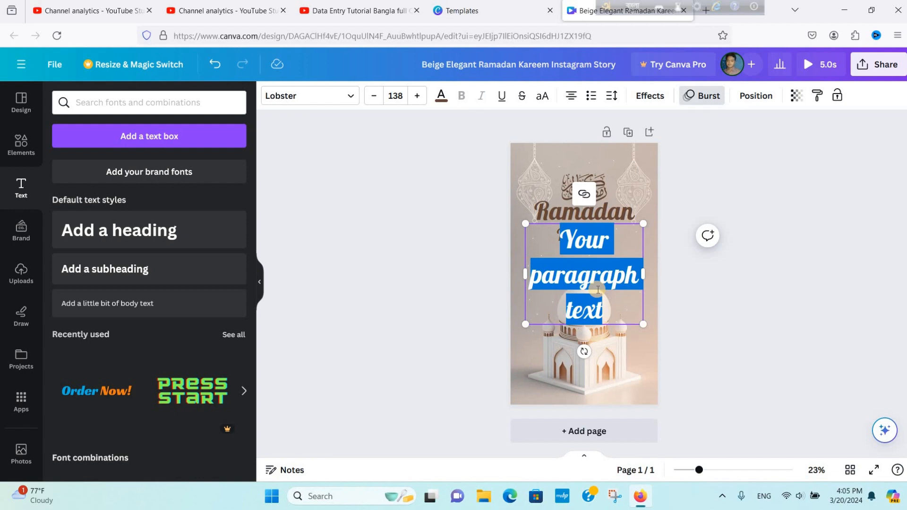
pyautogui.write('আজকে রমজান')
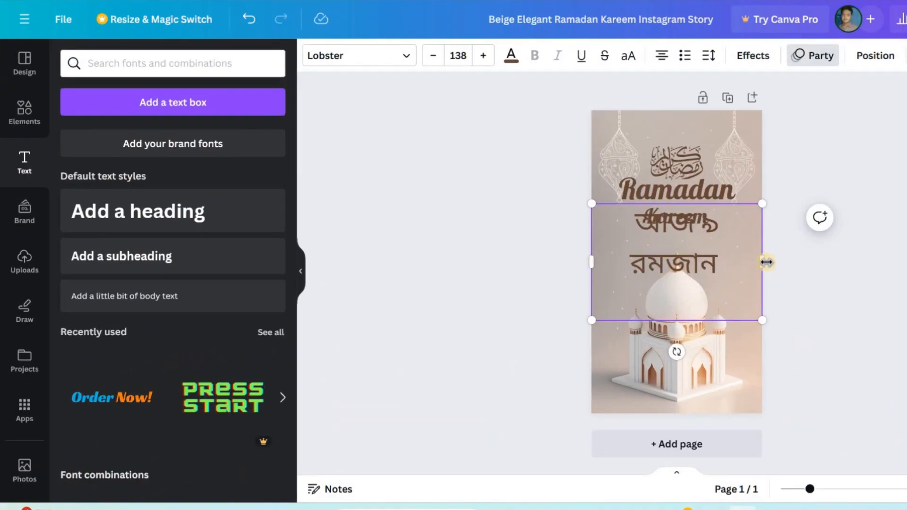
pyautogui.moveTo(763, 262); pyautogui.dragTo(822, 255)
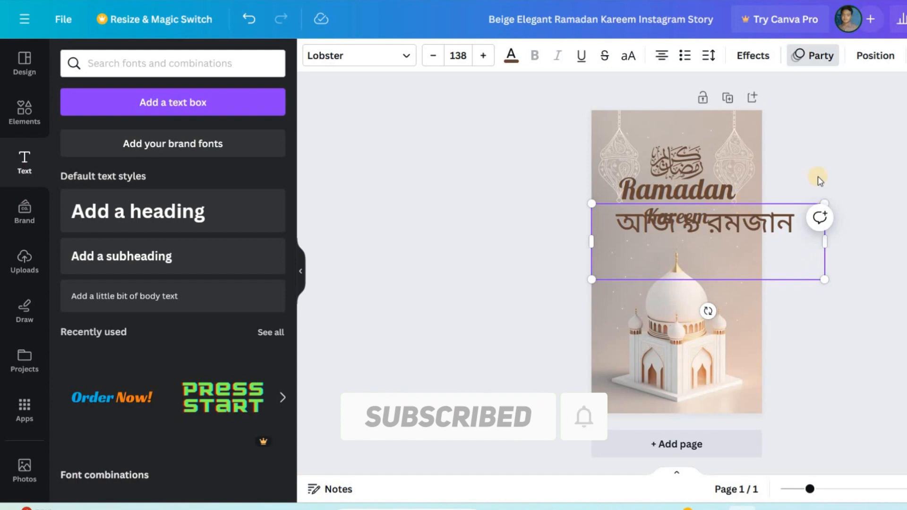
pyautogui.press('Escape')
pyautogui.moveTo(735, 238); pyautogui.dragTo(760, 273)
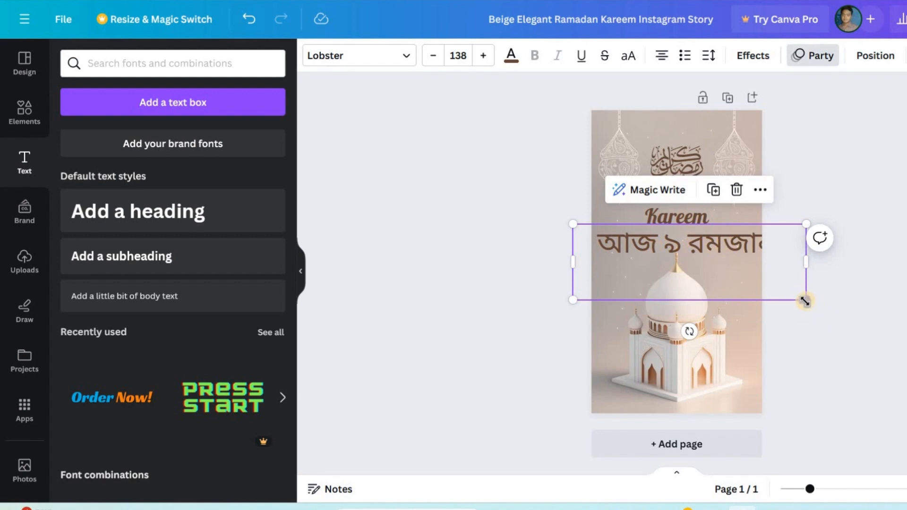
pyautogui.moveTo(800, 293); pyautogui.dragTo(687, 267)
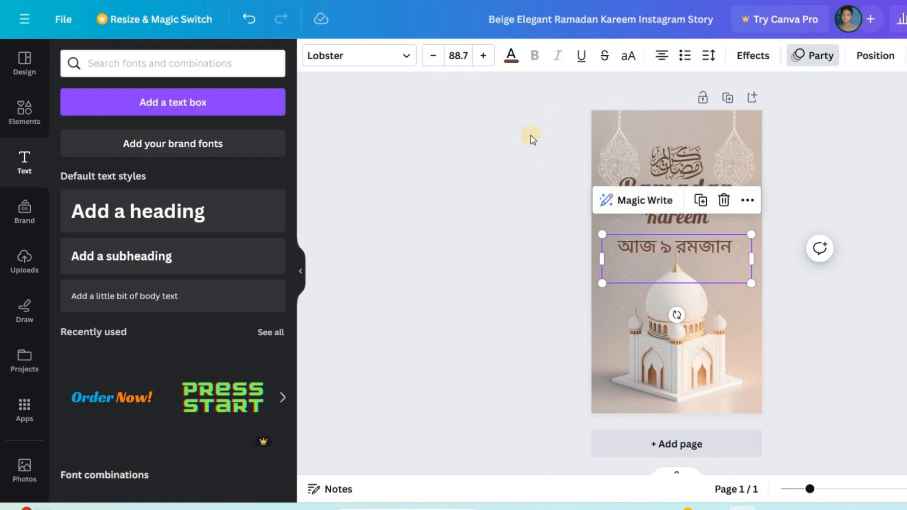
# Step: Recolor the Bengali text line with the solid red from the default colors
pyautogui.click(511, 63)
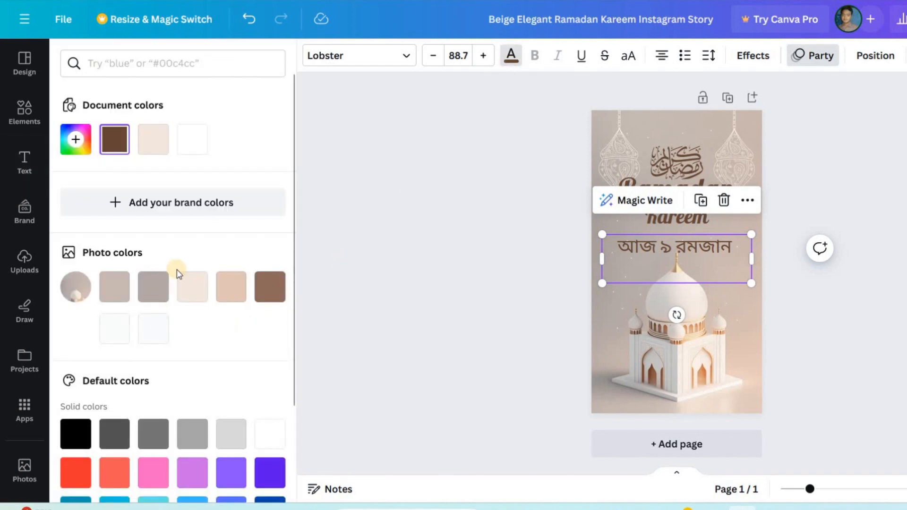
pyautogui.scroll(-3, 179, 274)
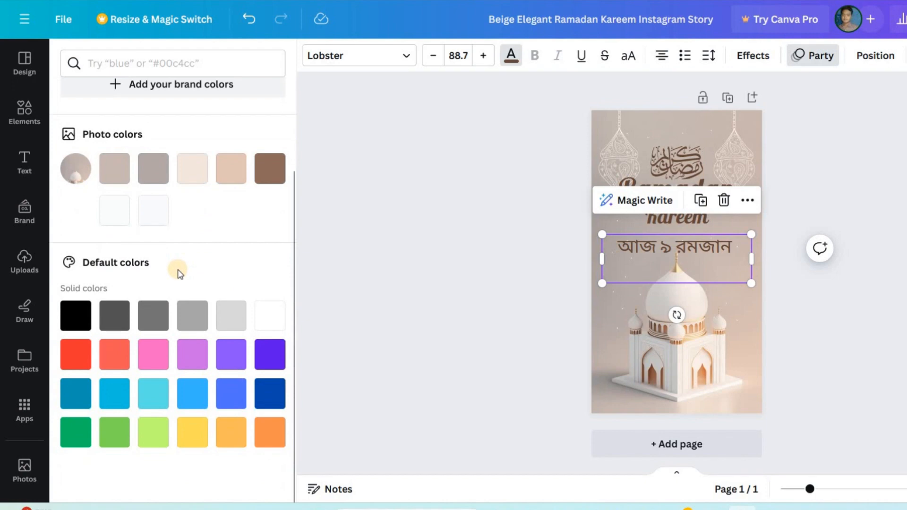
pyautogui.click(116, 356)
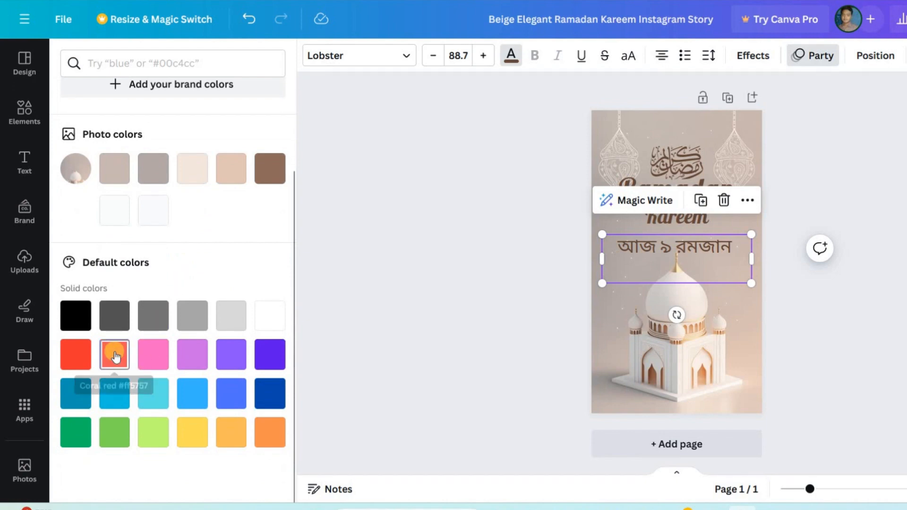
pyautogui.click(83, 360)
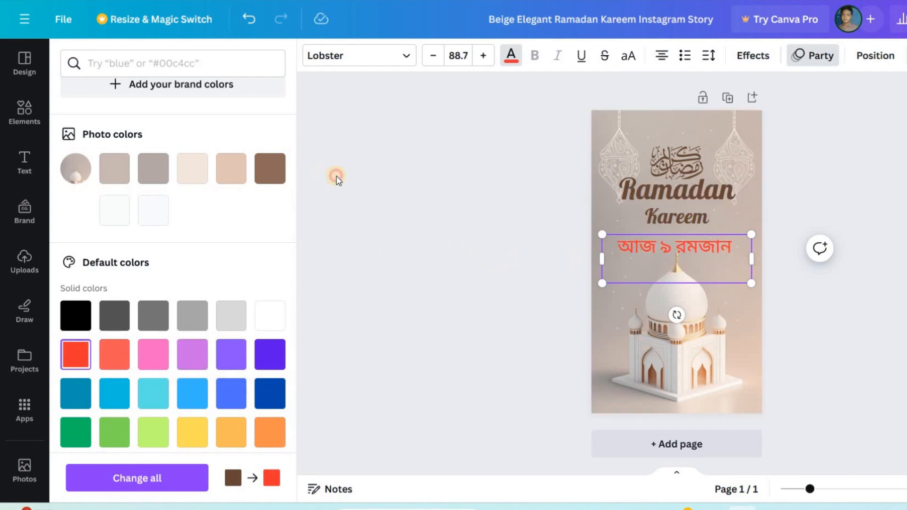
pyautogui.press('Escape')
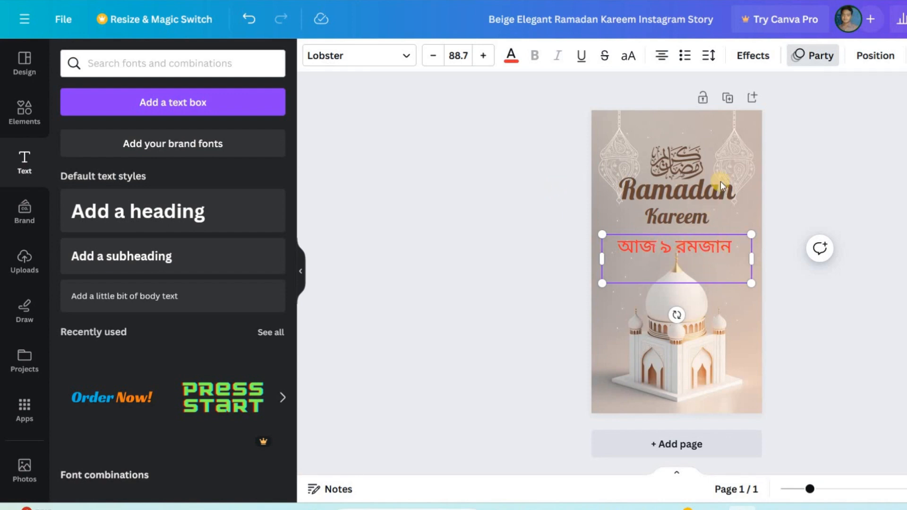
# Step: Try a Shadow effect on the Bengali text with direction -9 and offset 69
pyautogui.click(753, 57)
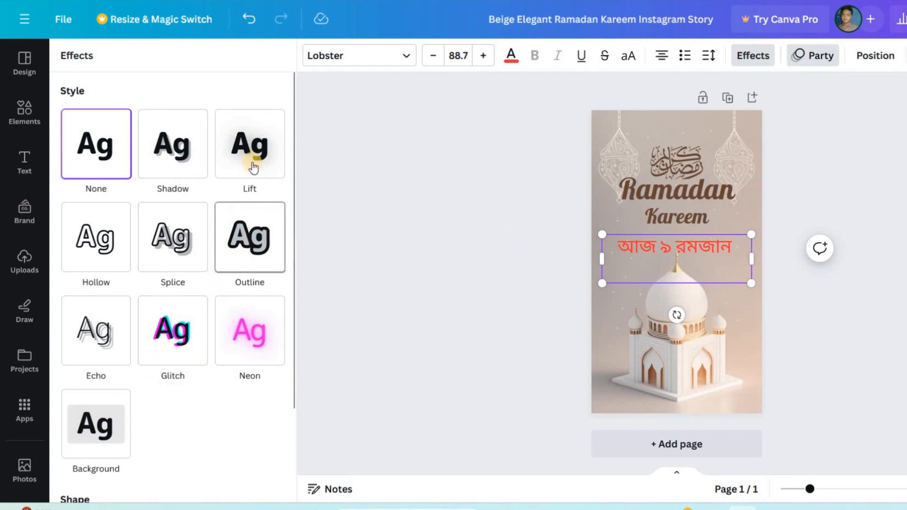
pyautogui.click(175, 164)
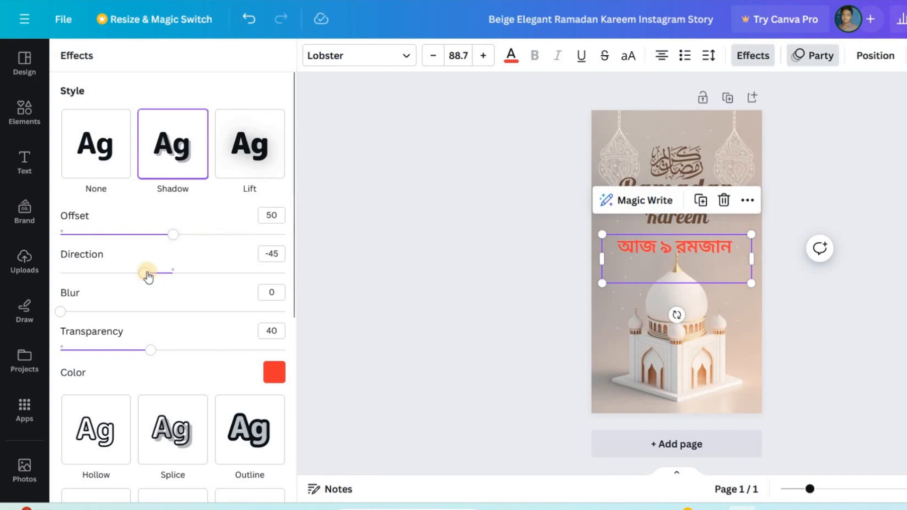
pyautogui.moveTo(150, 277); pyautogui.dragTo(168, 274)
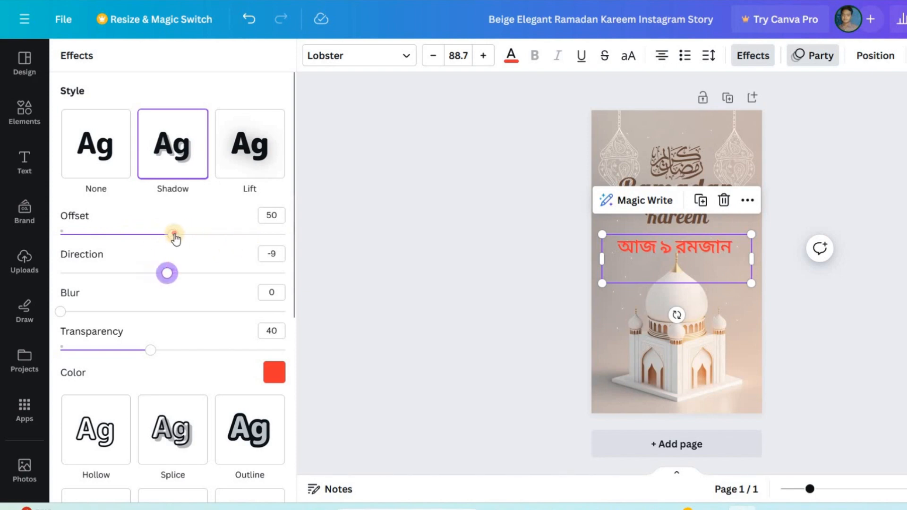
pyautogui.moveTo(174, 234); pyautogui.dragTo(215, 235)
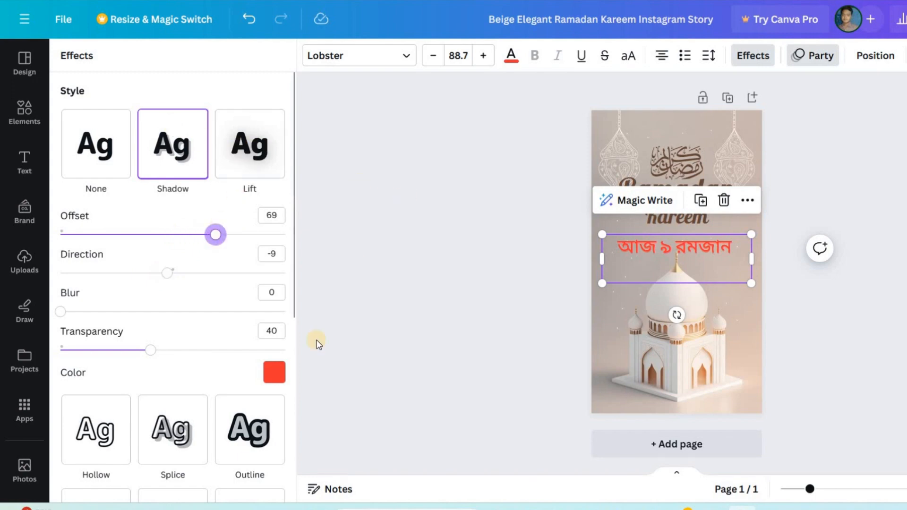
# Step: Apply the Outline effect to the Bengali text with a thickness of 46 and deselect it
pyautogui.scroll(-6, 213, 354)
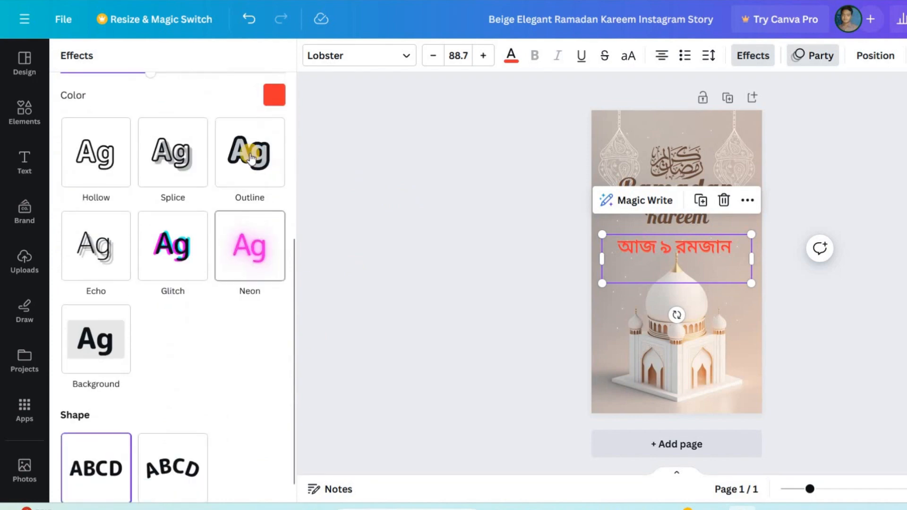
pyautogui.click(250, 158)
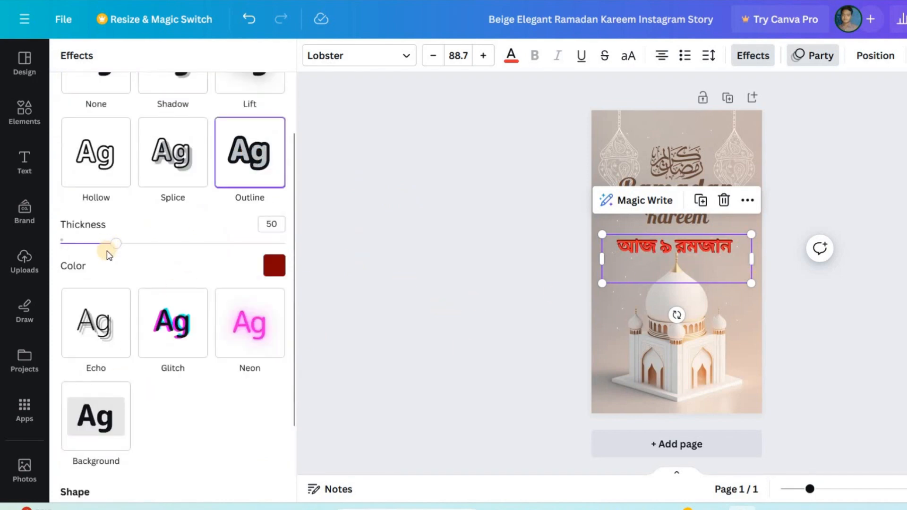
pyautogui.moveTo(126, 250); pyautogui.dragTo(114, 279)
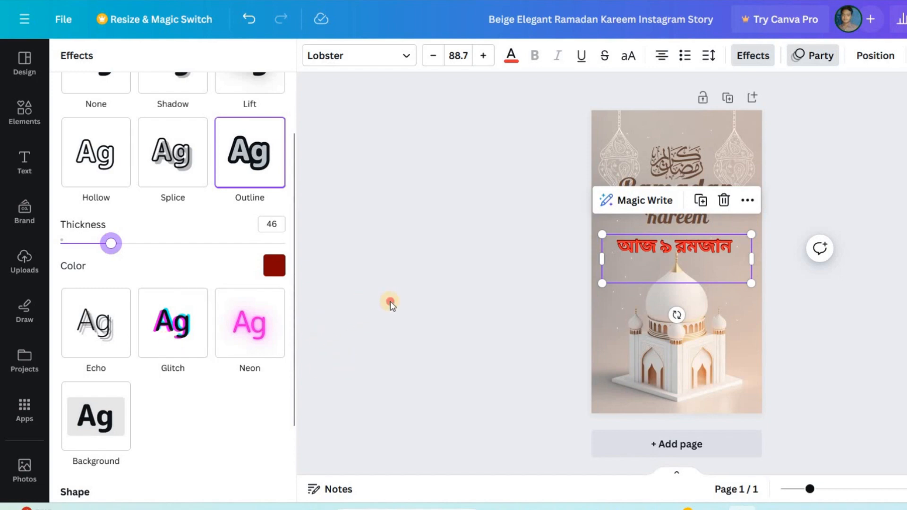
pyautogui.click(465, 199)
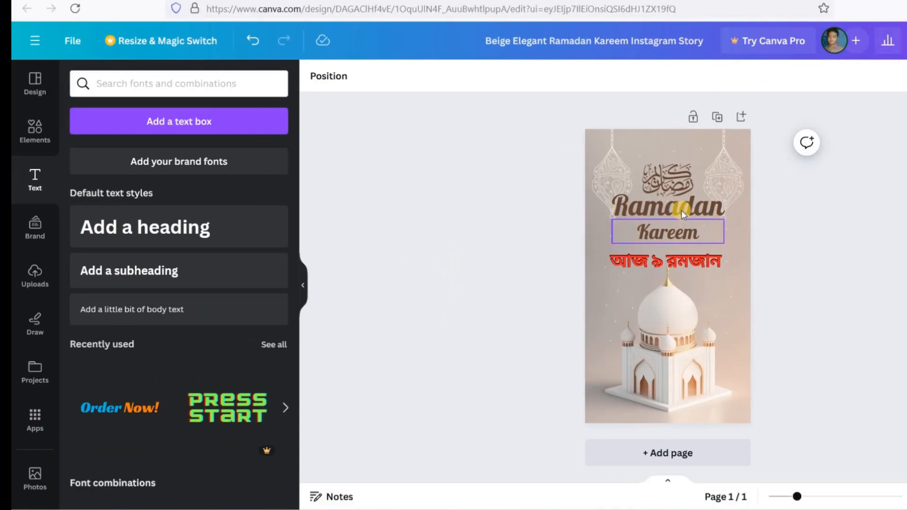
# Step: Enlarge the Arabic calligraphy graphic slightly and position it just above the word Ramadan
pyautogui.click(680, 177)
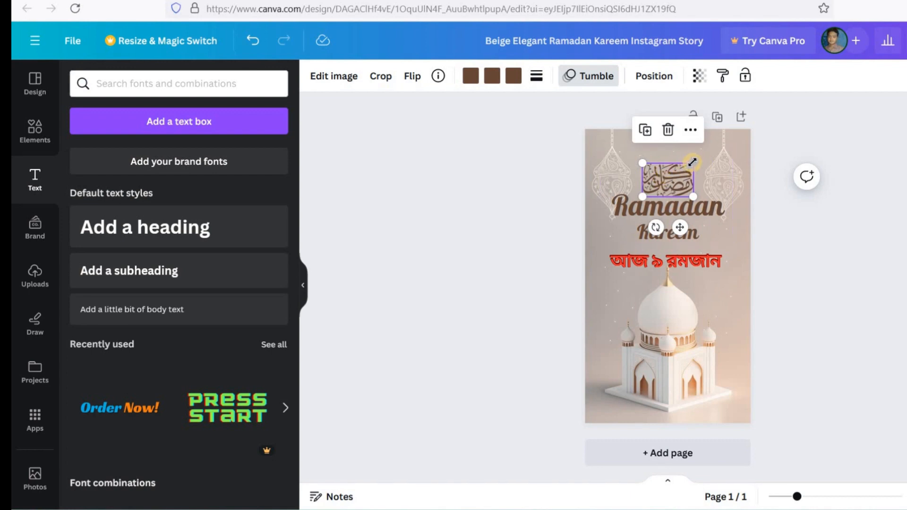
pyautogui.moveTo(695, 162); pyautogui.dragTo(720, 146)
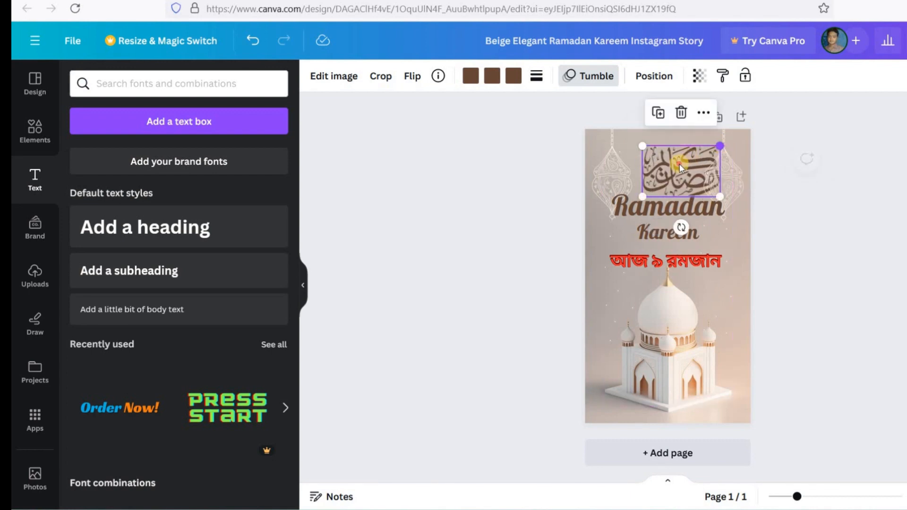
pyautogui.moveTo(672, 161); pyautogui.dragTo(662, 159)
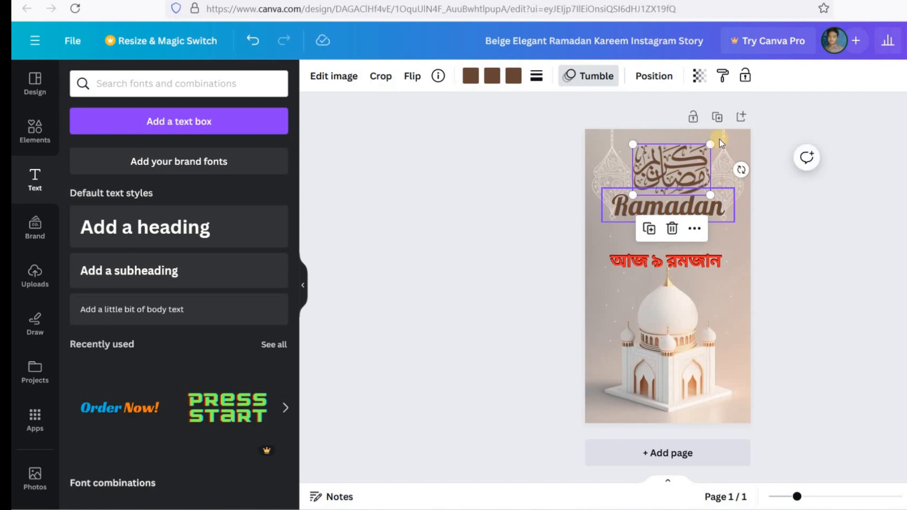
pyautogui.moveTo(711, 141); pyautogui.dragTo(675, 167)
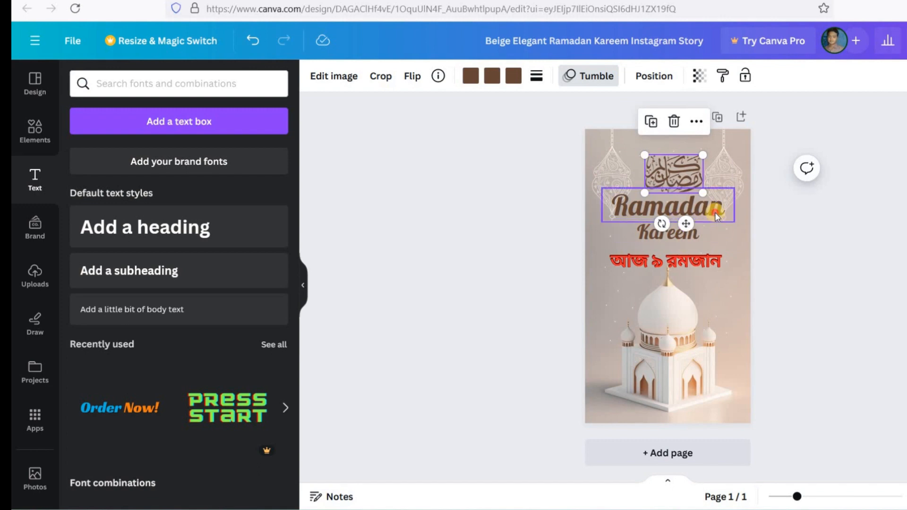
# Step: Recolor the word Ramadan with the solid yellow from the default colors
pyautogui.click(713, 212)
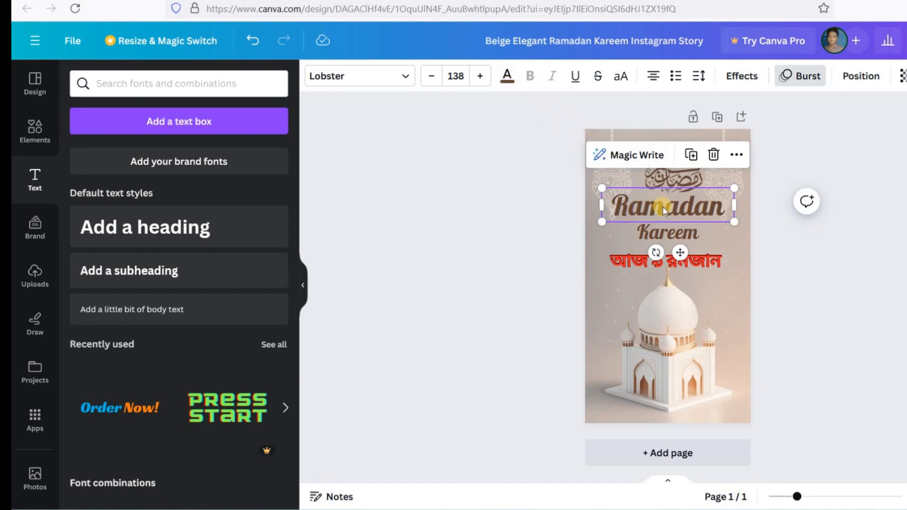
pyautogui.click(507, 77)
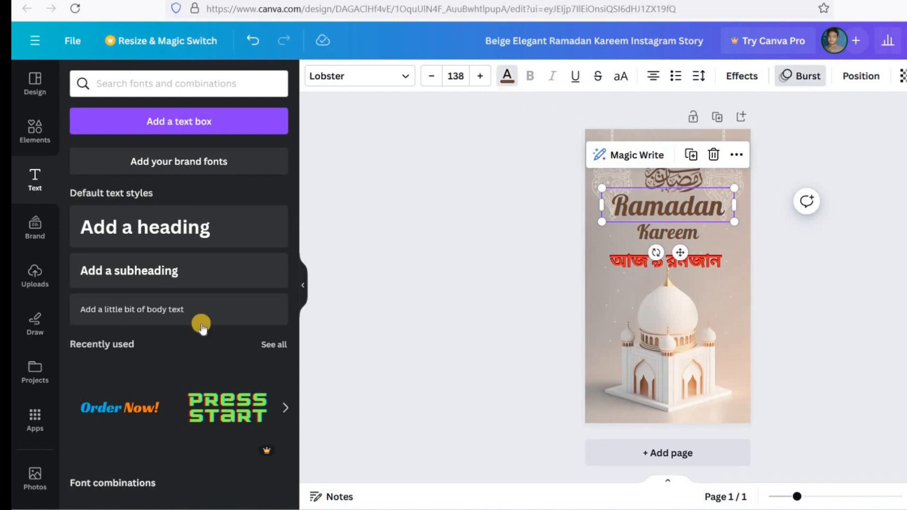
pyautogui.scroll(-3, 162, 452)
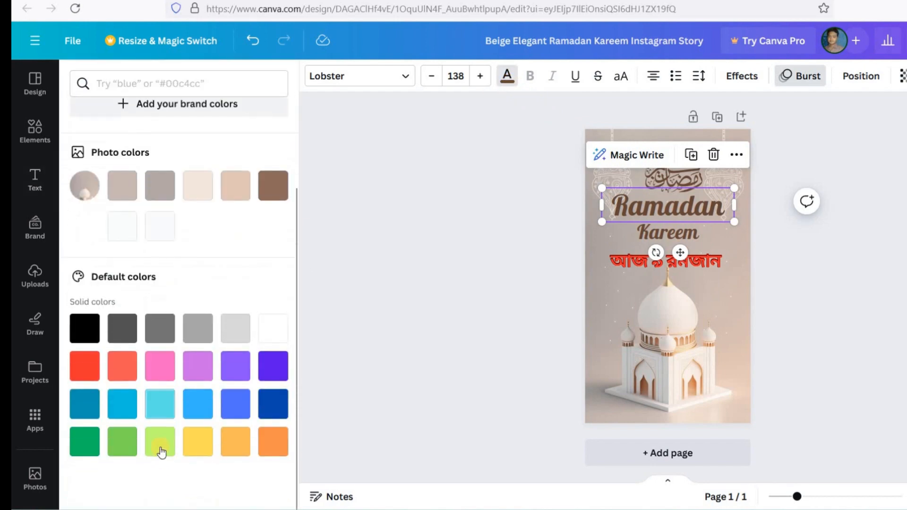
pyautogui.click(205, 444)
pyautogui.click(714, 221)
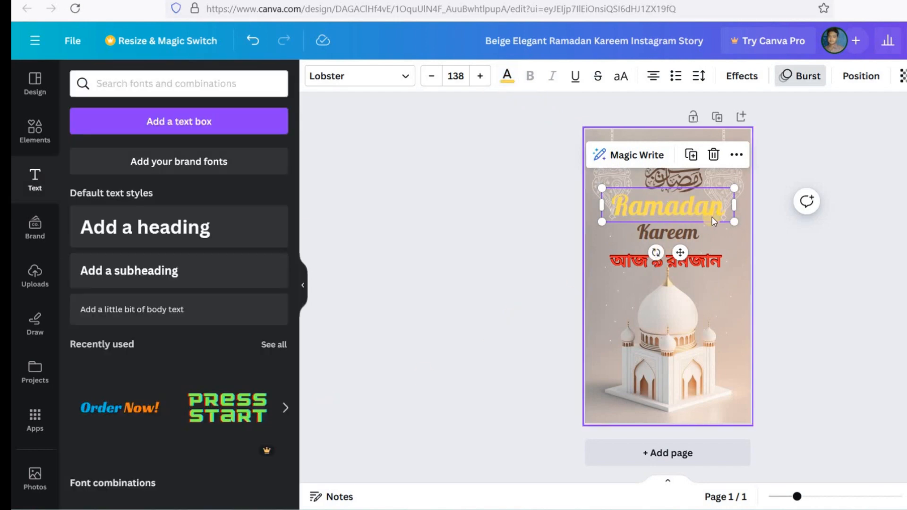
# Step: Apply the Outline effect to the word Ramadan and deselect it
pyautogui.click(745, 77)
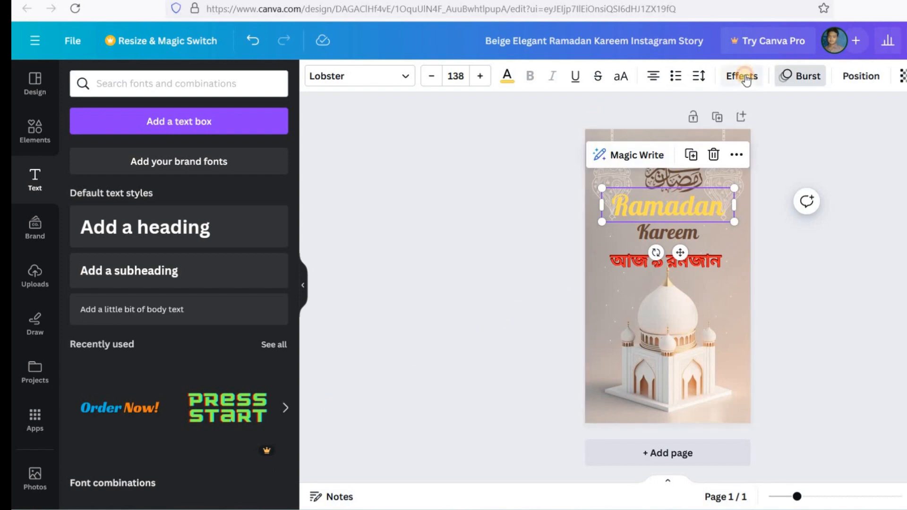
pyautogui.click(259, 255)
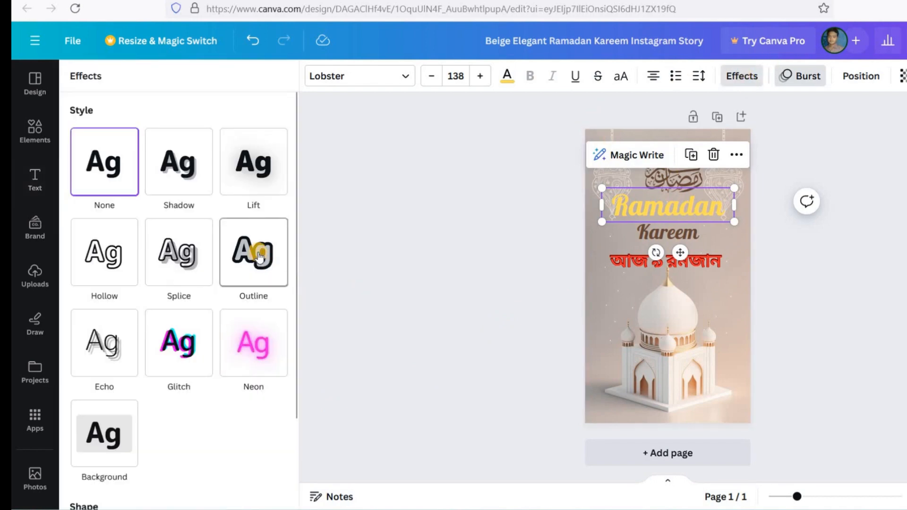
pyautogui.click(767, 268)
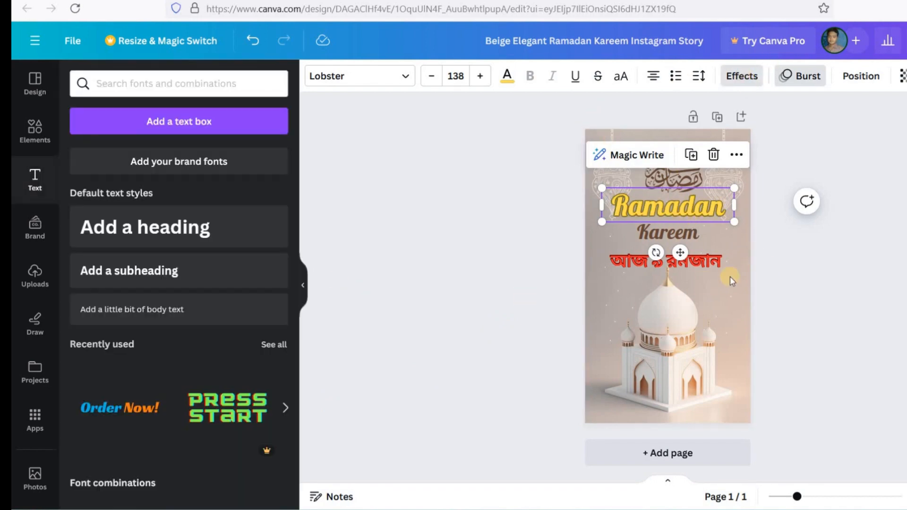
pyautogui.click(730, 311)
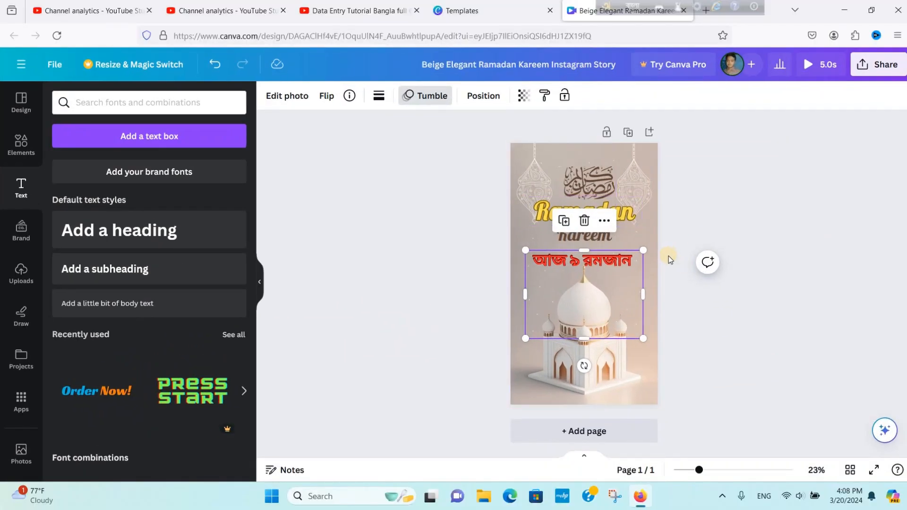
pyautogui.click(648, 241)
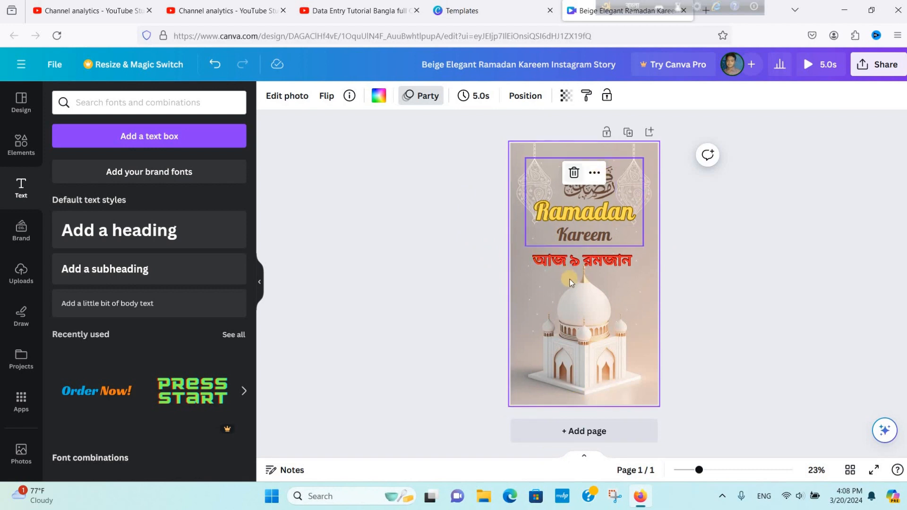
pyautogui.click(709, 292)
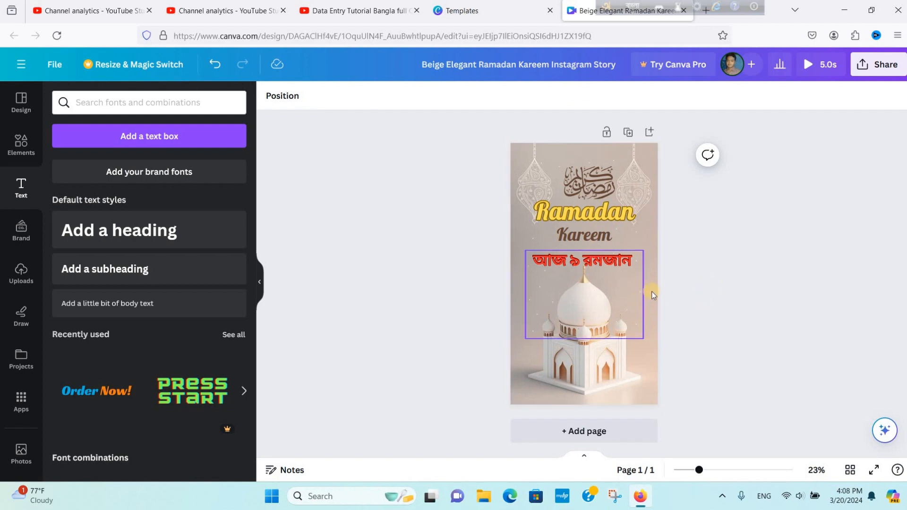
pyautogui.click(655, 314)
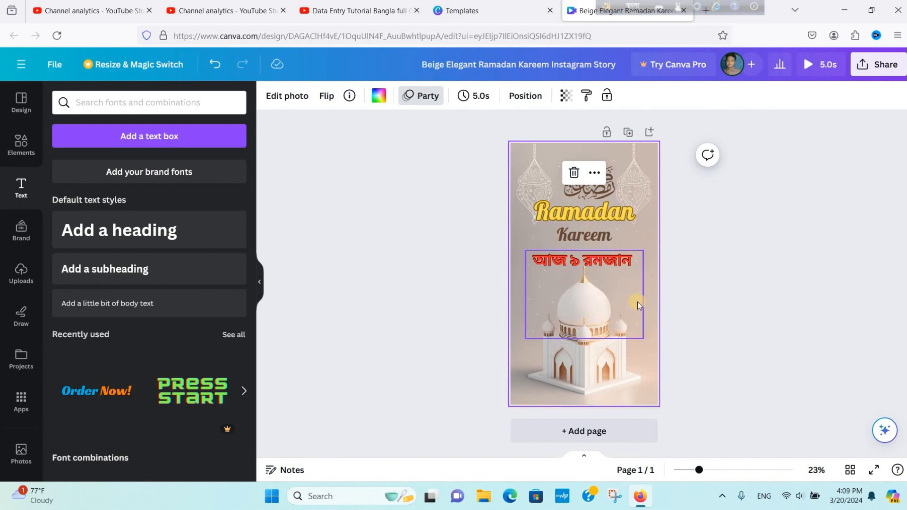
pyautogui.click(648, 317)
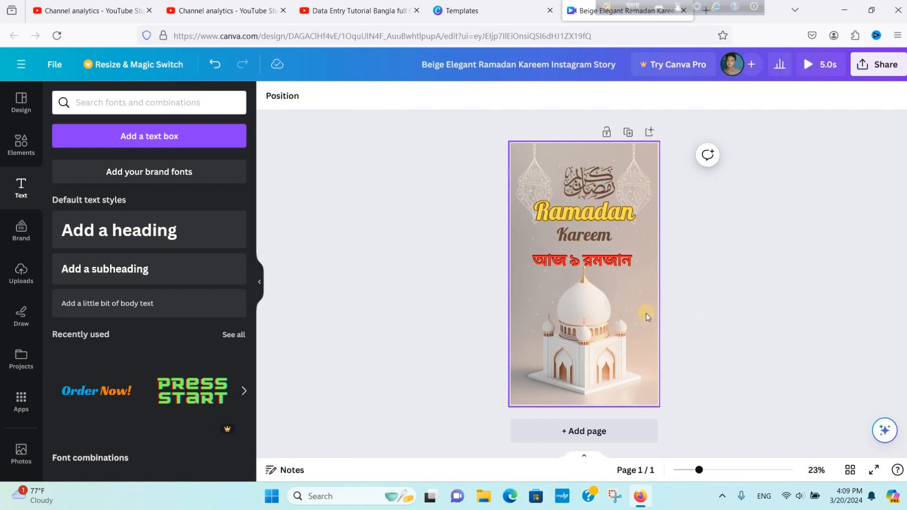
# Step: Try replacing the page background with a yellow-pink gradient, a green-blue gradient and solid light orange
pyautogui.click(647, 316)
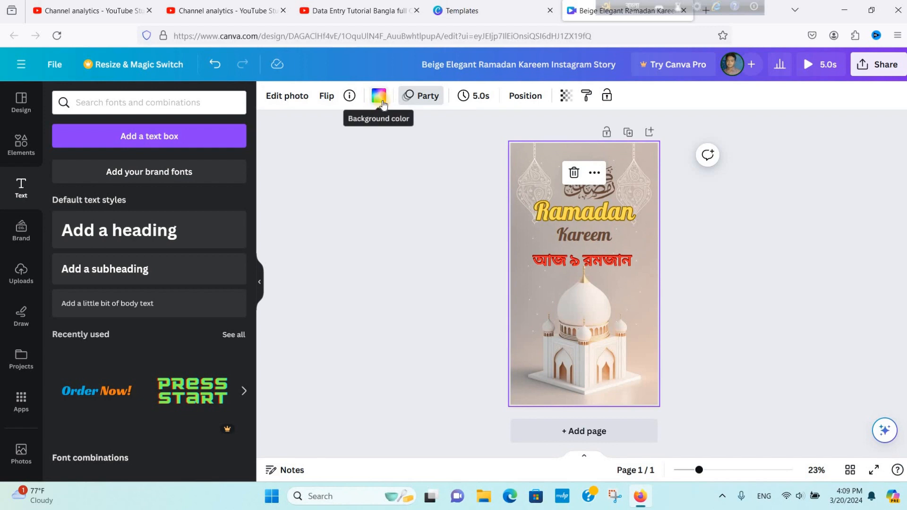
pyautogui.click(381, 100)
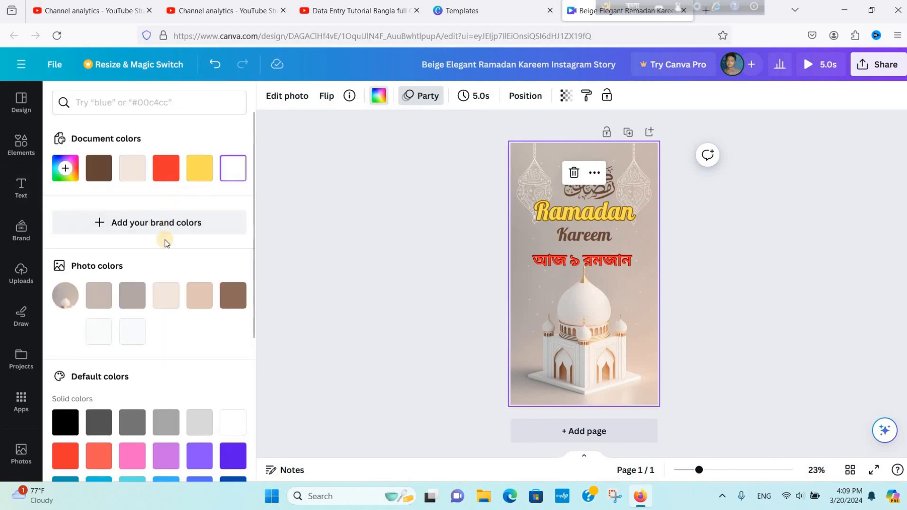
pyautogui.scroll(-3, 166, 239)
pyautogui.click(202, 454)
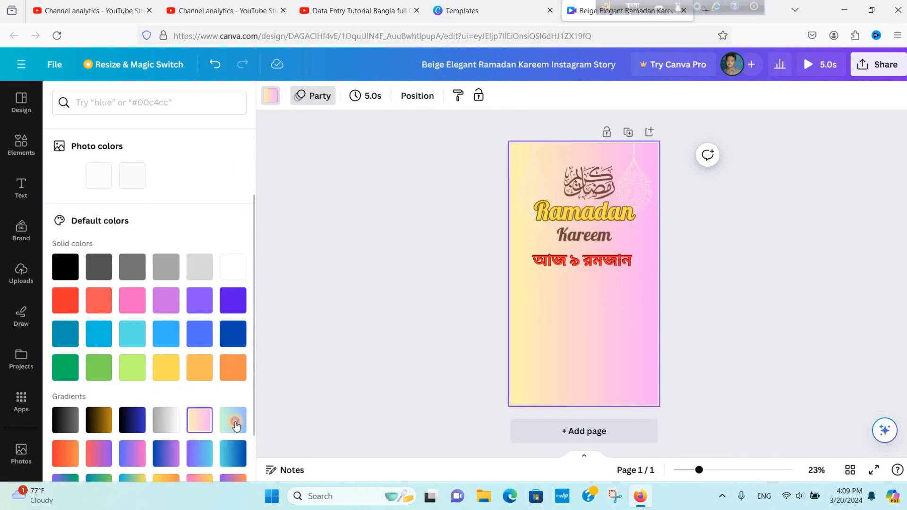
pyautogui.click(233, 421)
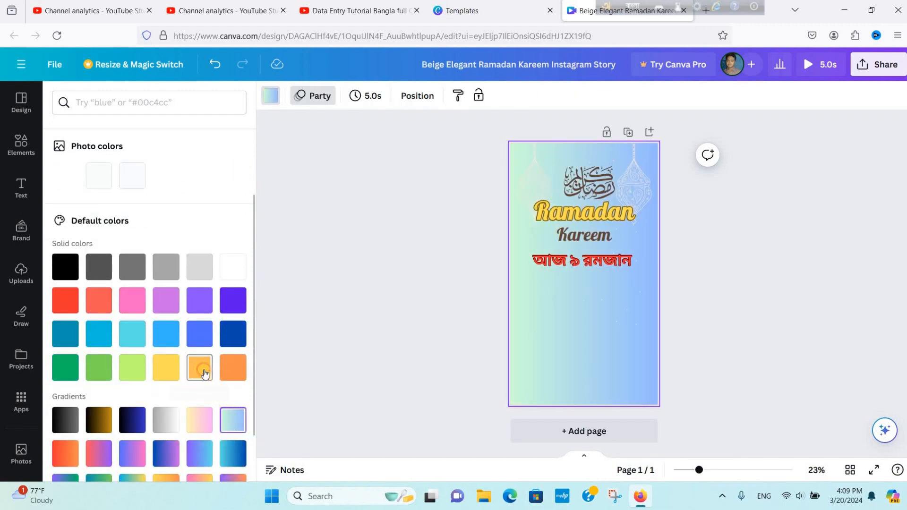
pyautogui.click(200, 369)
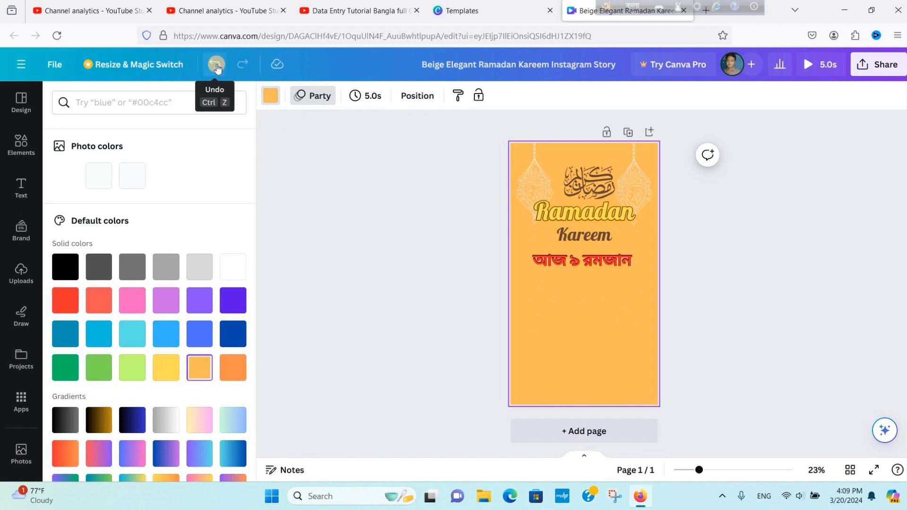
# Step: Undo the three background color changes to bring back the mosque photo background
pyautogui.click(217, 69)
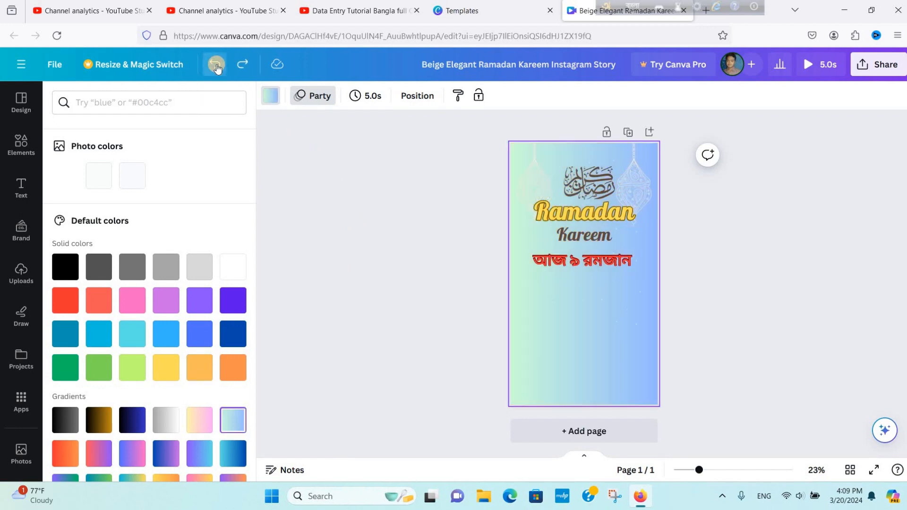
pyautogui.click(217, 69)
pyautogui.click(217, 69)
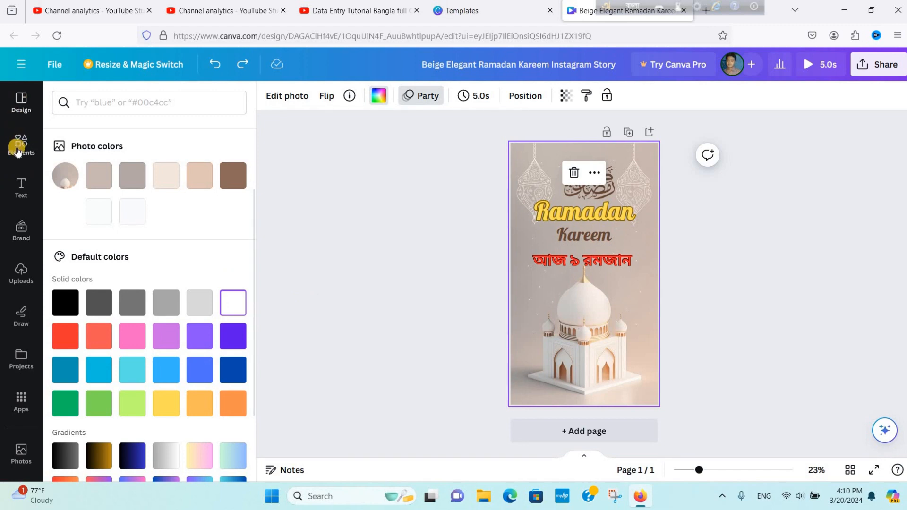
# Step: Add the recently used animated SUBSCRIBE element and shrink it to sit centered at the base of the mosque
pyautogui.click(24, 144)
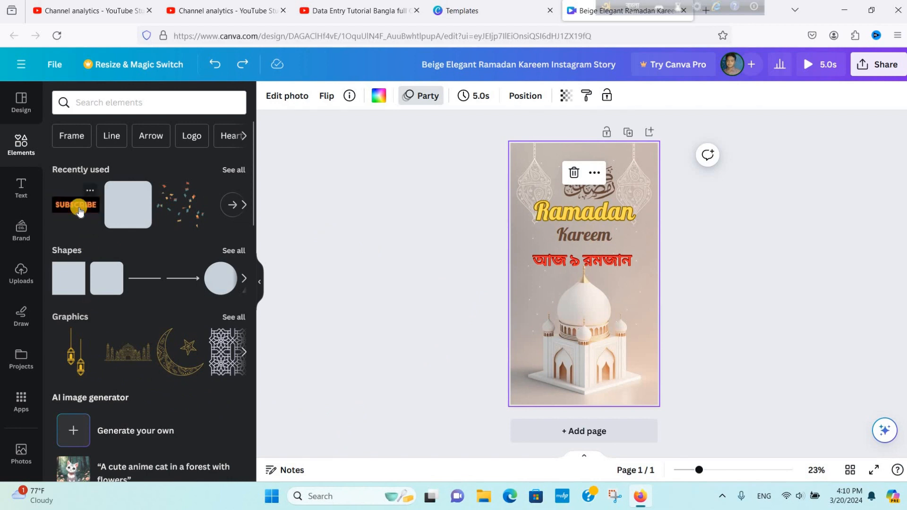
pyautogui.moveTo(83, 206); pyautogui.dragTo(577, 374)
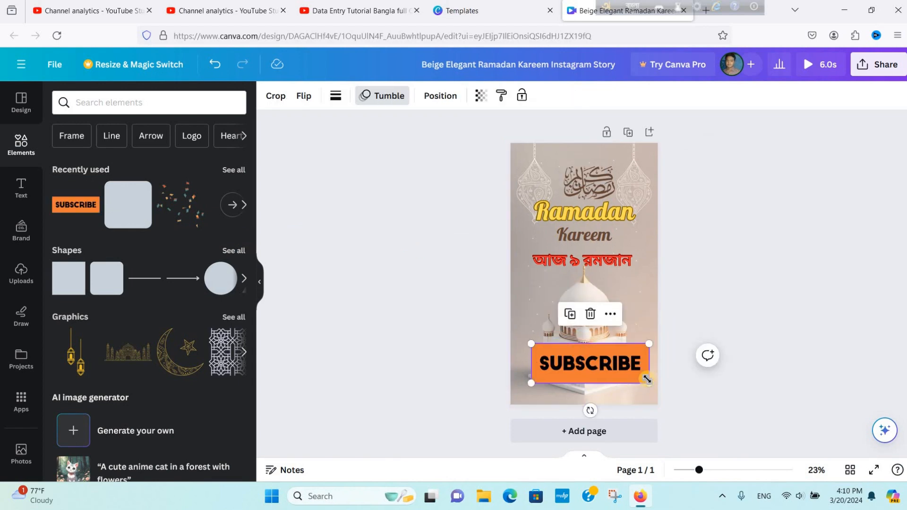
pyautogui.moveTo(648, 382); pyautogui.dragTo(583, 386)
pyautogui.moveTo(580, 383); pyautogui.dragTo(581, 379)
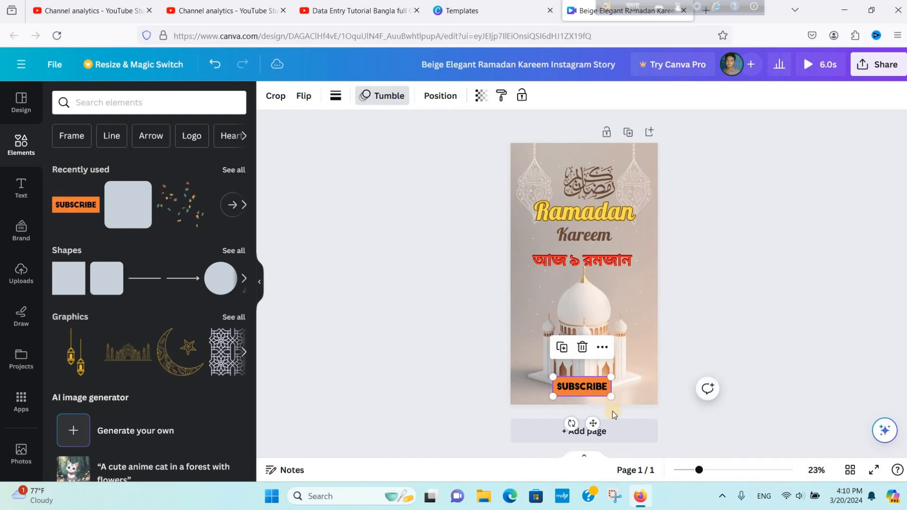
# Step: Delete the SUBSCRIBE element from the base of the mosque
pyautogui.click(592, 397)
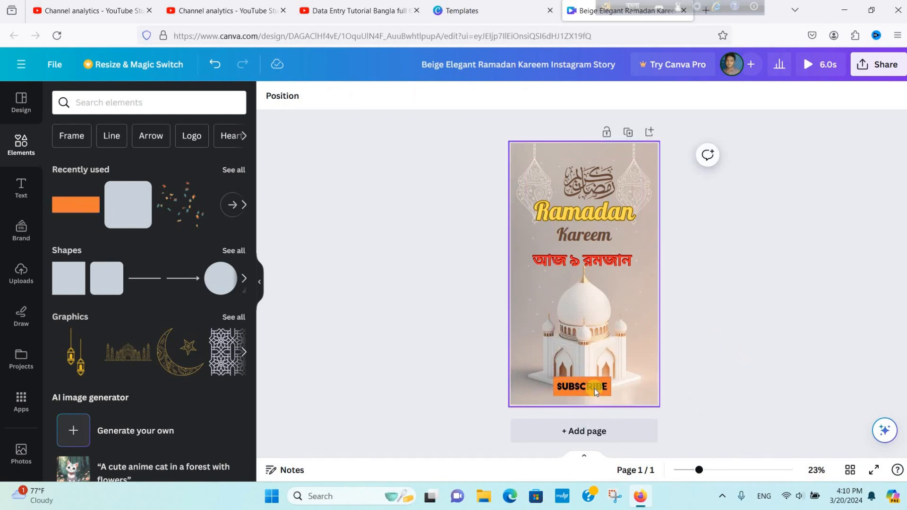
pyautogui.click(595, 387)
pyautogui.click(595, 387)
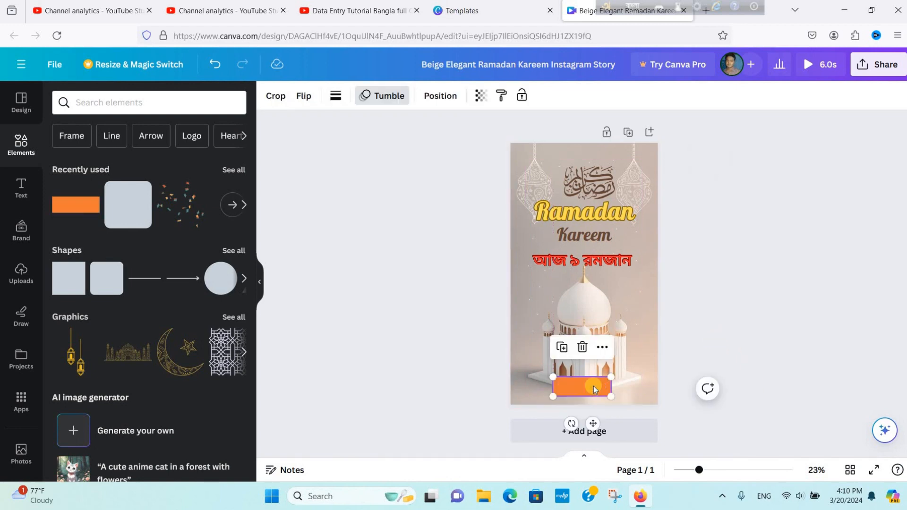
pyautogui.click(582, 349)
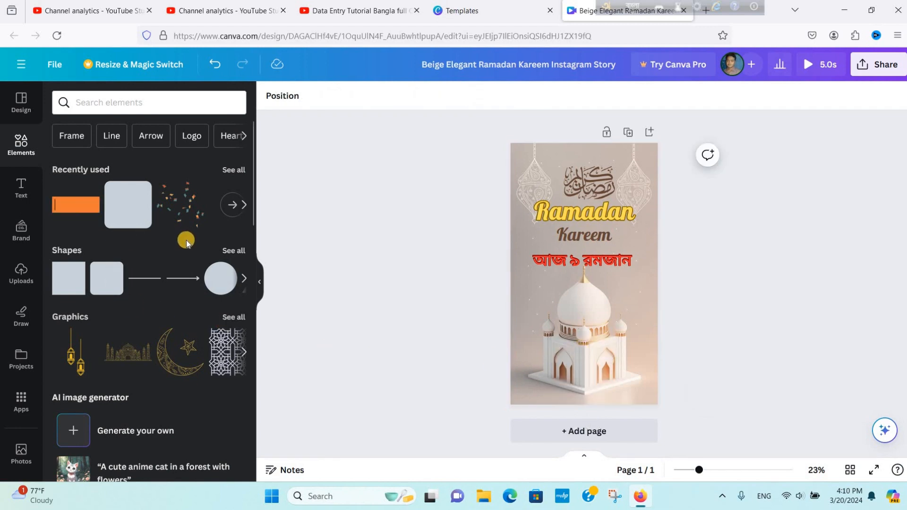
# Step: Browse the elements library through its stickers, photos, videos, frames, grids and graphic collections, and return to the text options
pyautogui.scroll(-5, 180, 241)
pyautogui.scroll(-8, 150, 257)
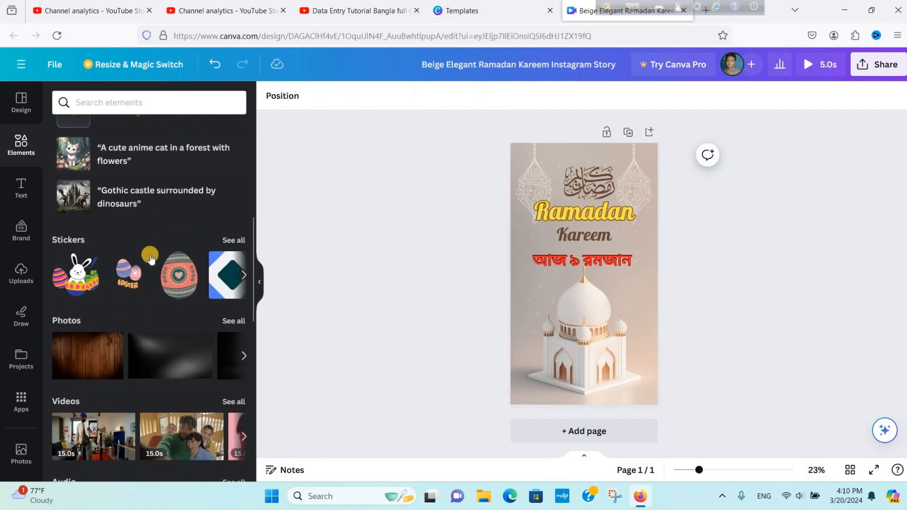
pyautogui.scroll(-7, 151, 258)
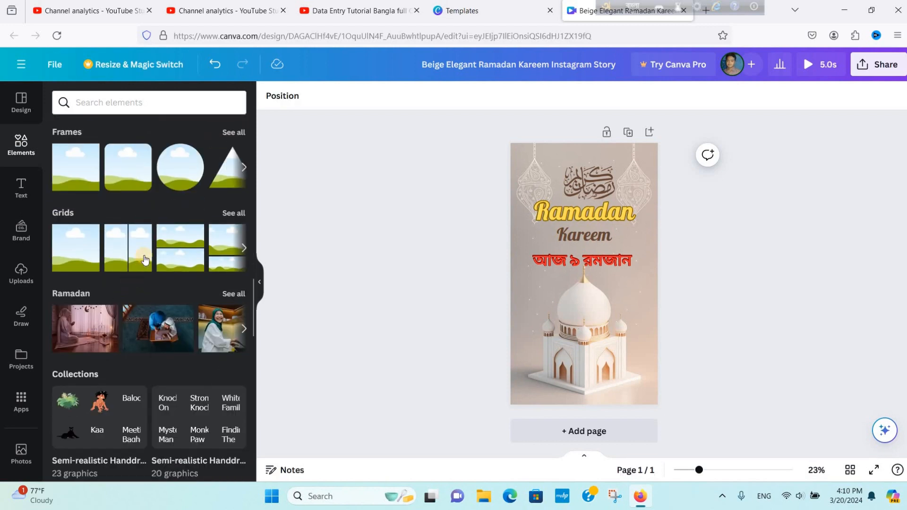
pyautogui.scroll(-2, 151, 293)
pyautogui.scroll(-7, 154, 302)
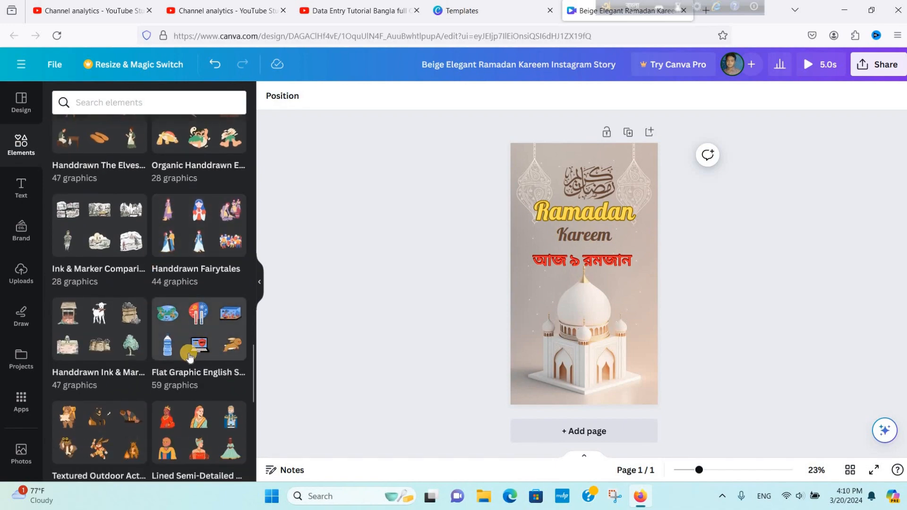
pyautogui.scroll(-7, 198, 352)
pyautogui.scroll(-9, 188, 355)
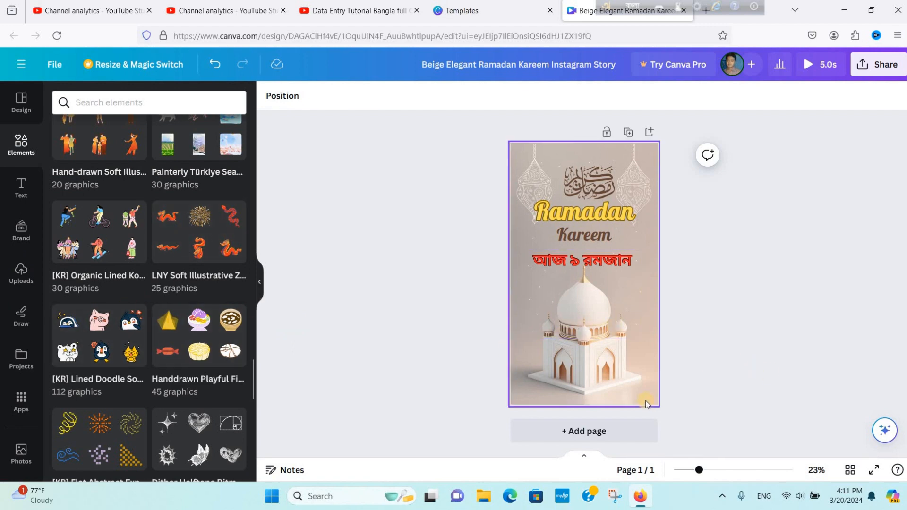
pyautogui.click(391, 313)
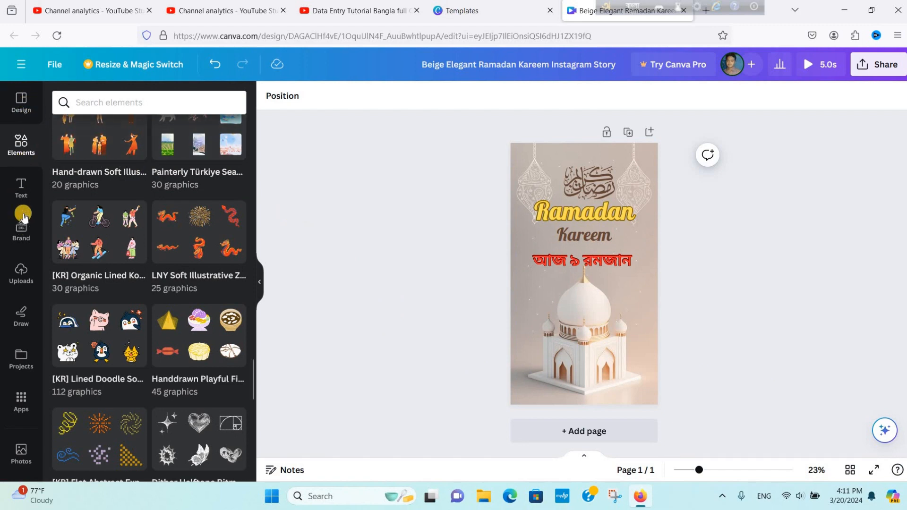
pyautogui.click(21, 188)
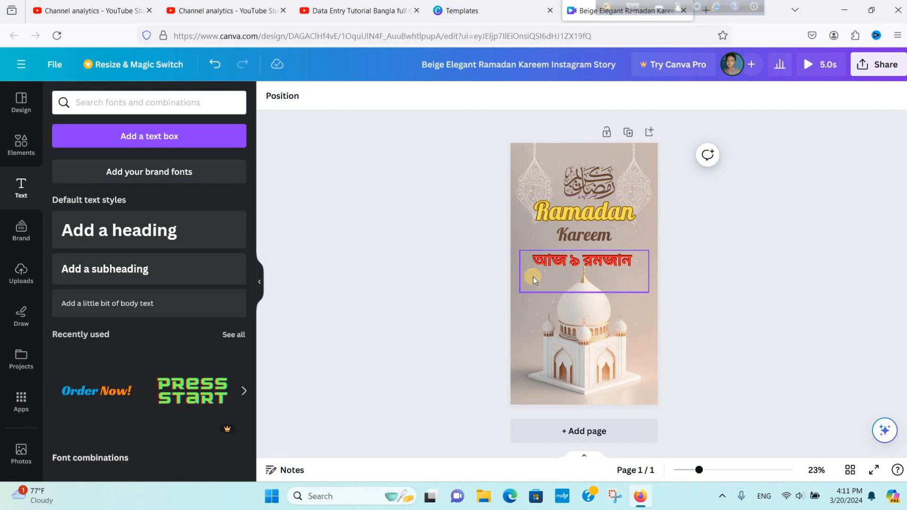
# Step: Download the finished Ramadan Kareem story as an MP4 video and open the downloaded file
pyautogui.click(886, 69)
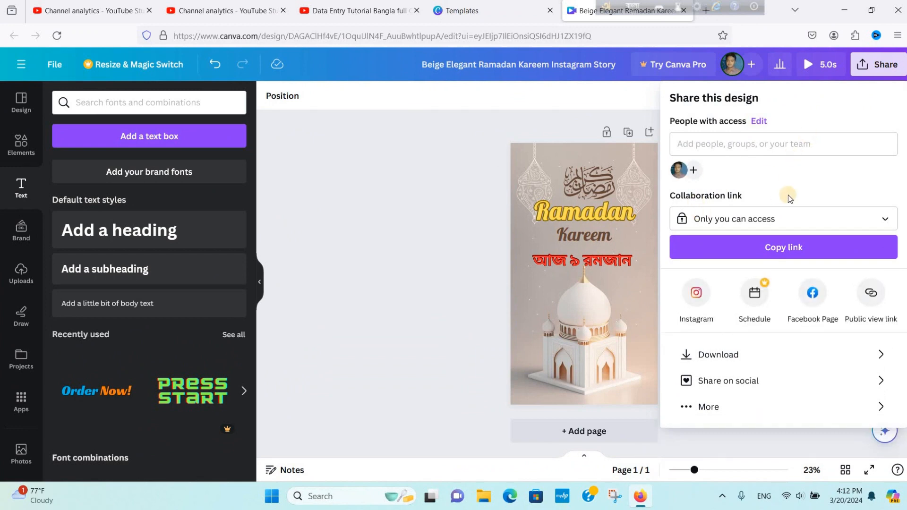
pyautogui.click(732, 358)
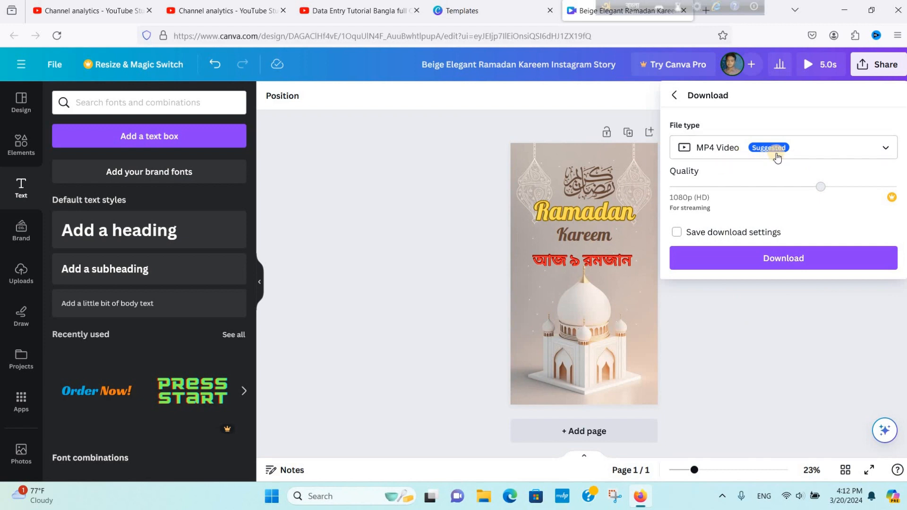
pyautogui.click(887, 150)
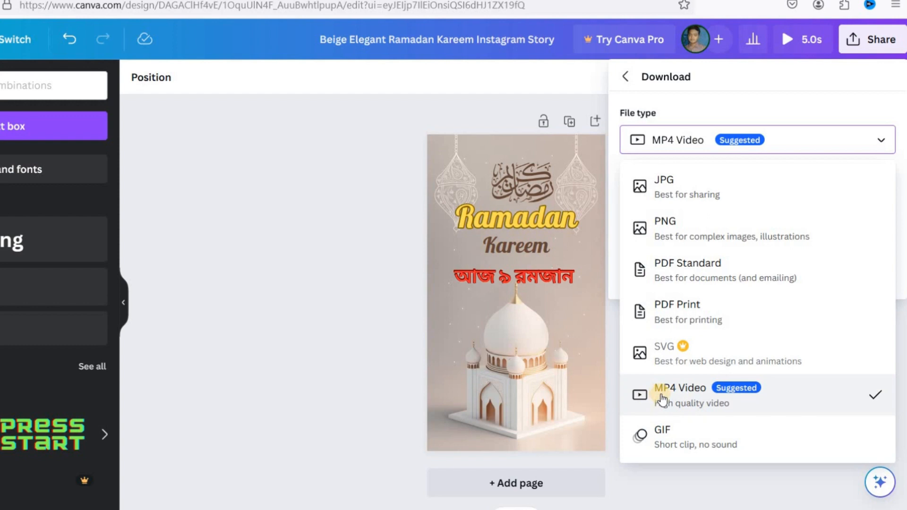
pyautogui.click(675, 388)
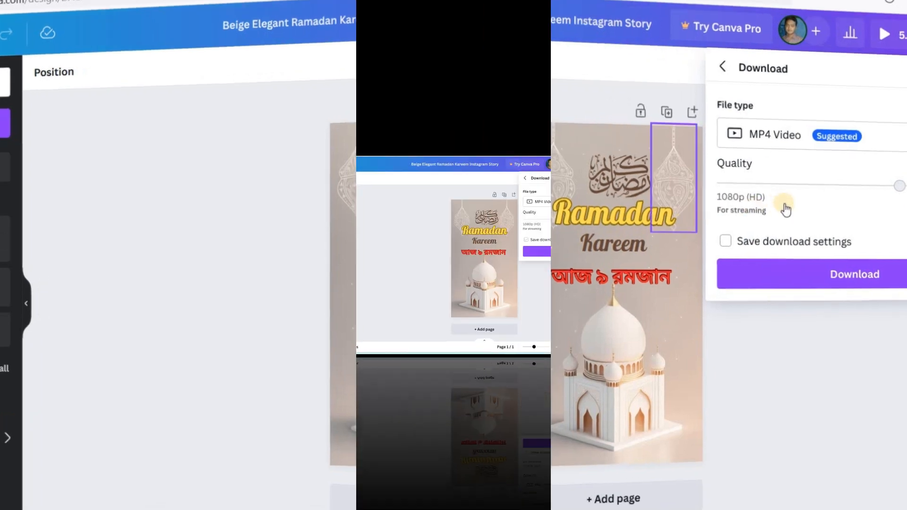
pyautogui.click(862, 282)
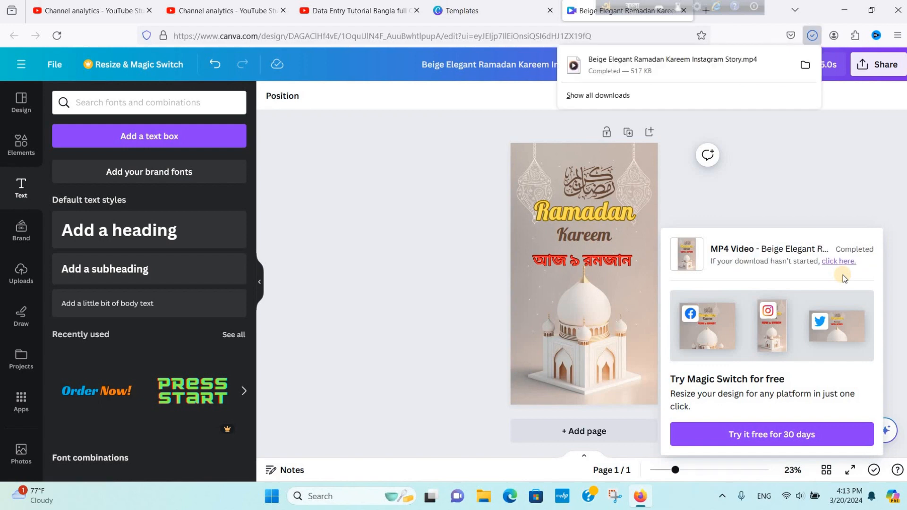
pyautogui.click(725, 72)
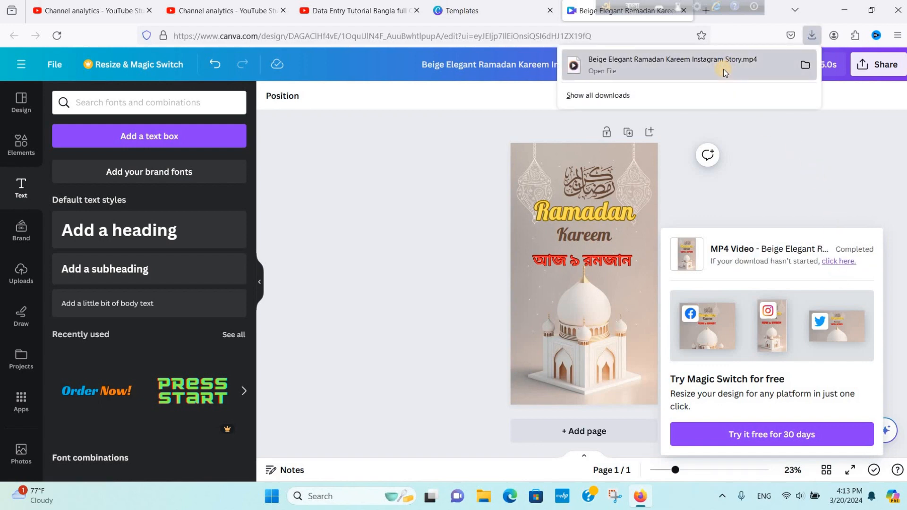